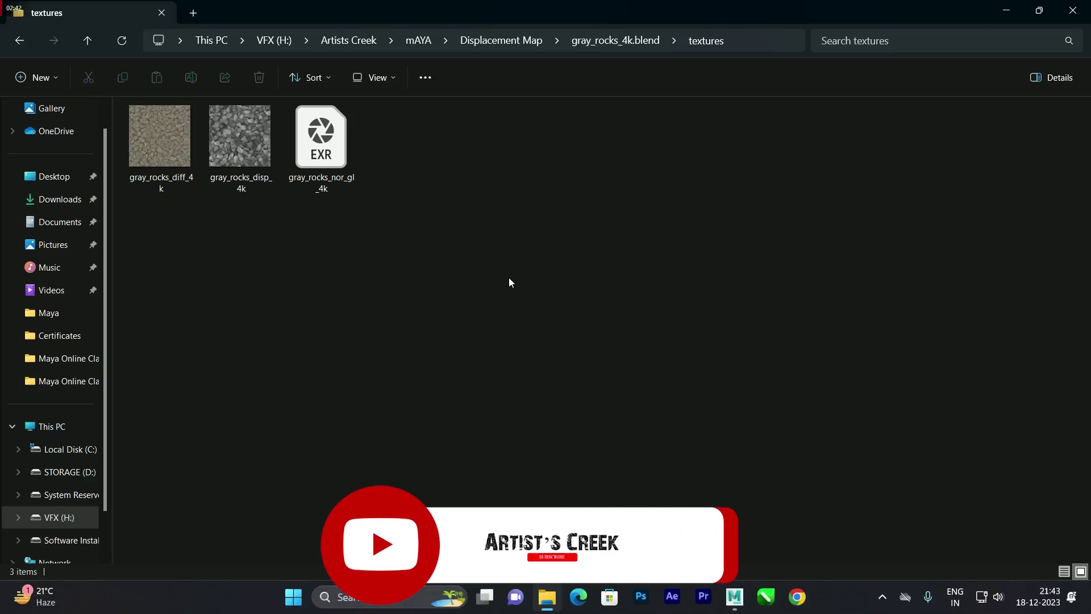
Preview the gray rocks diffuse texture and look over the displacement and normal map files
double_click(156, 162)
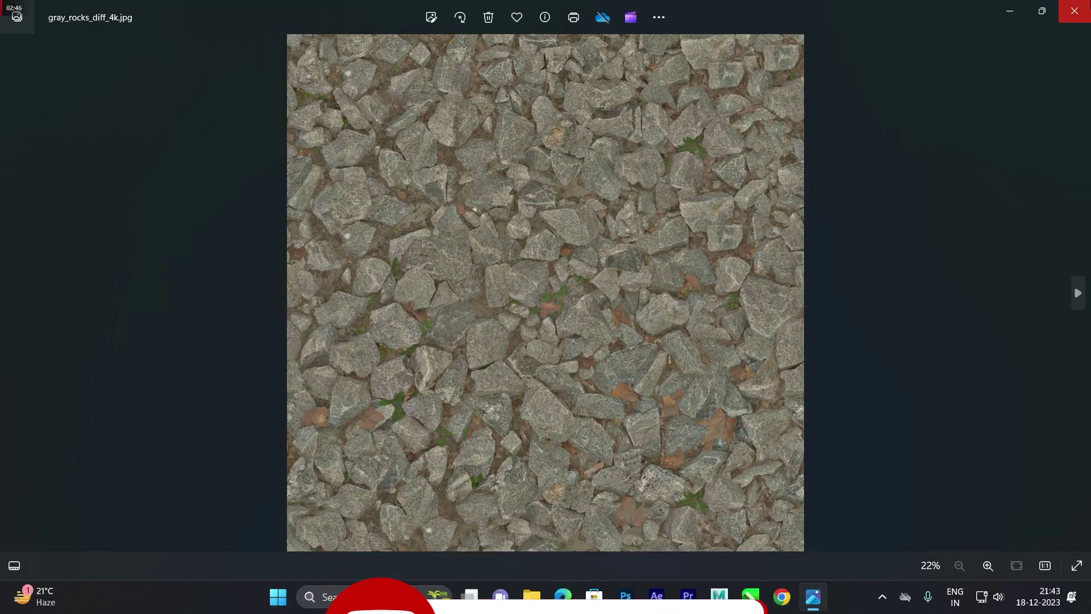
left_click(1074, 10)
left_click(262, 150)
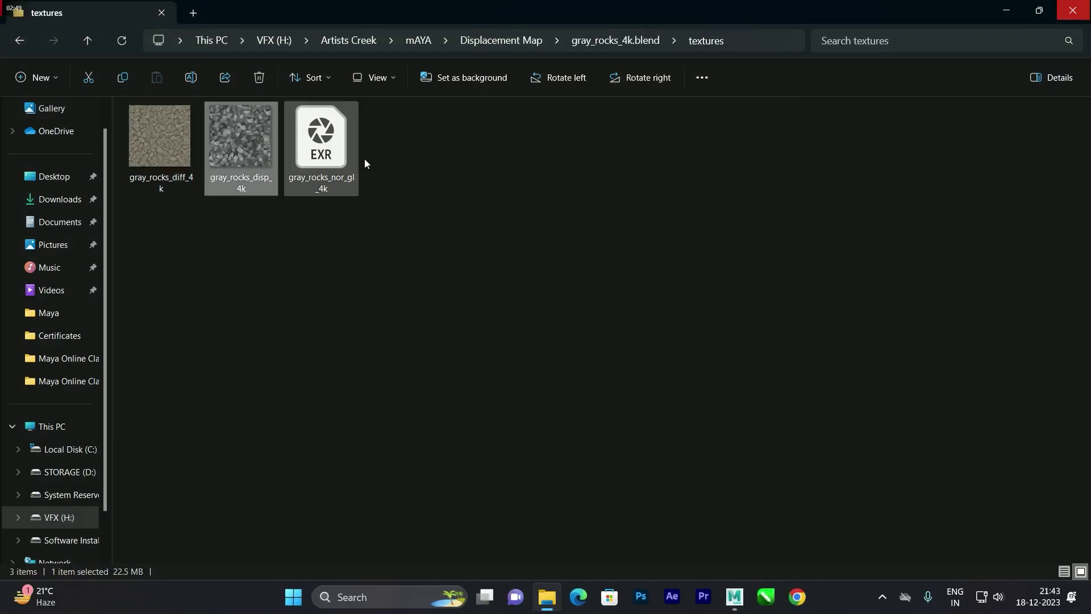
left_click(312, 149)
left_click_drag(389, 255, 148, 165)
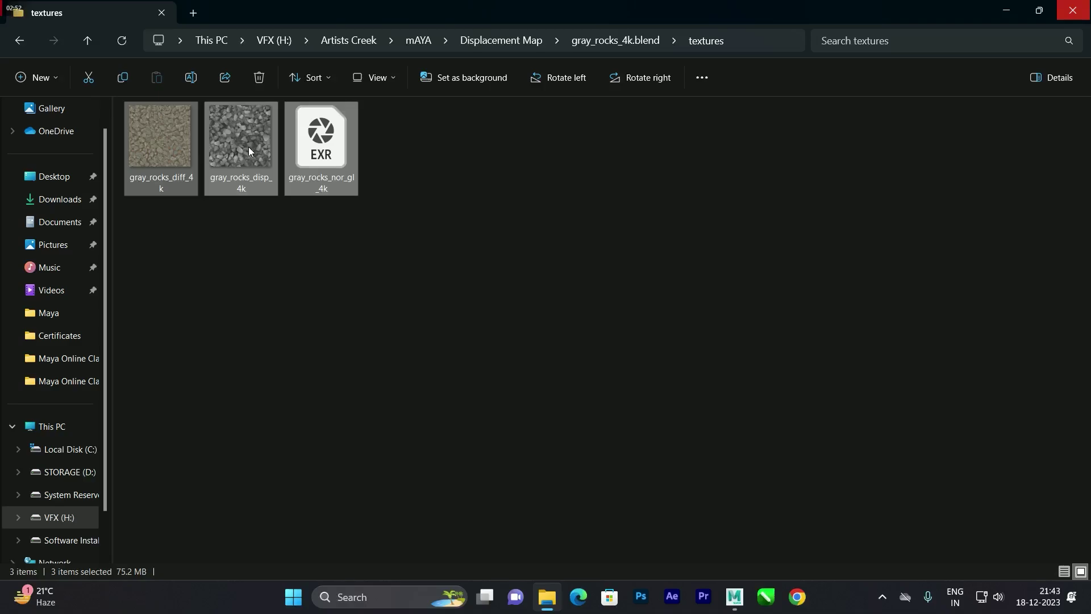
left_click(432, 318)
Create a polygon plane in the Maya scene and select it
mouse_move(742, 596)
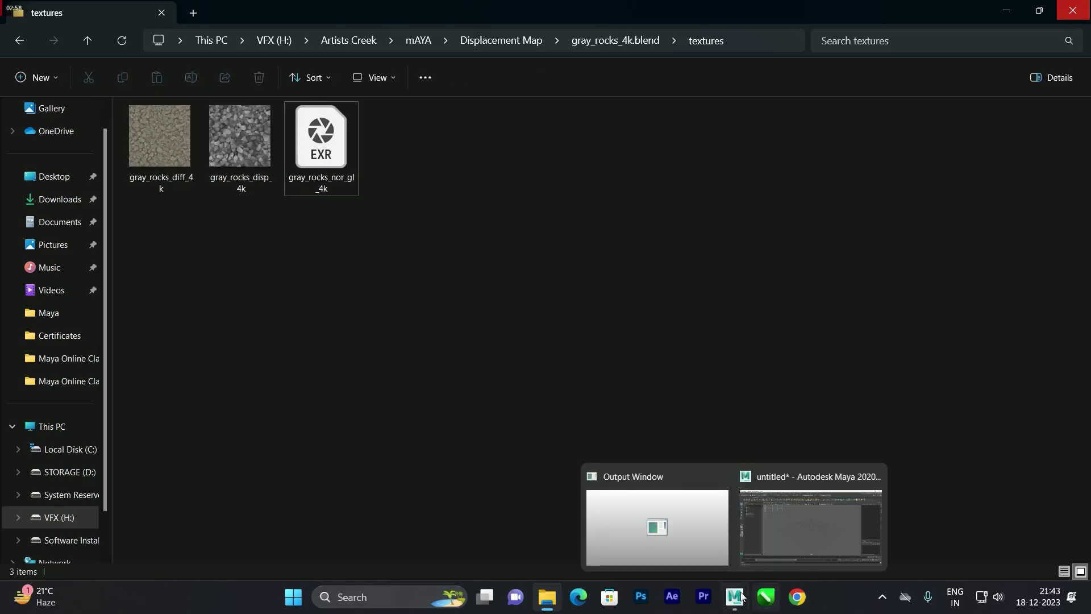
left_click(792, 548)
left_click(133, 74)
key("w")
left_click(398, 187)
left_click(564, 321)
Assign a new Arnold aiStandardSurface material to the plane and begin mapping its Base Color
right_click_drag(572, 291, 578, 582)
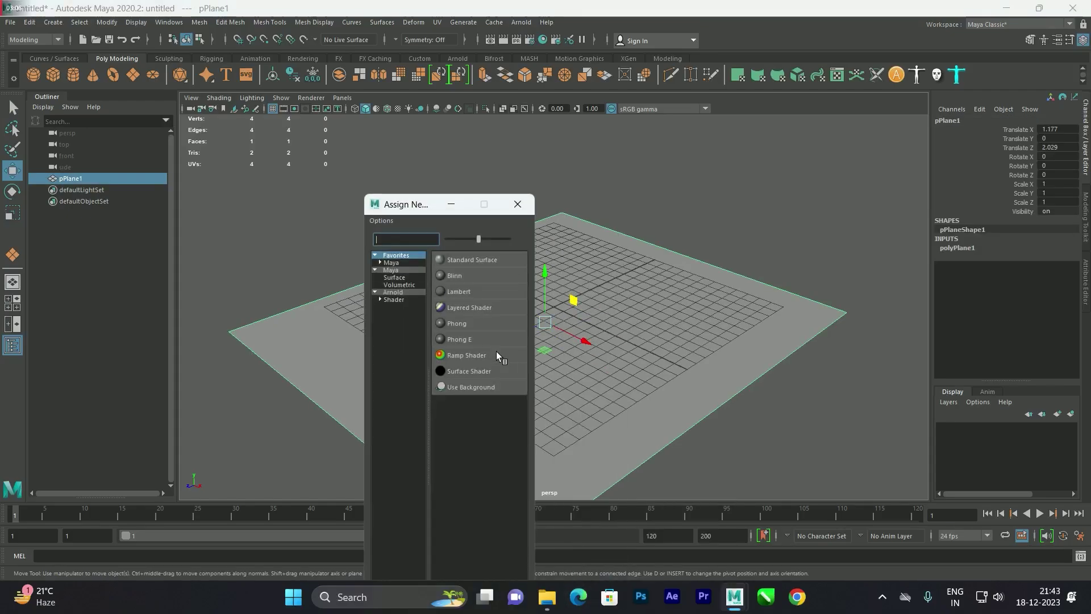
left_click(401, 293)
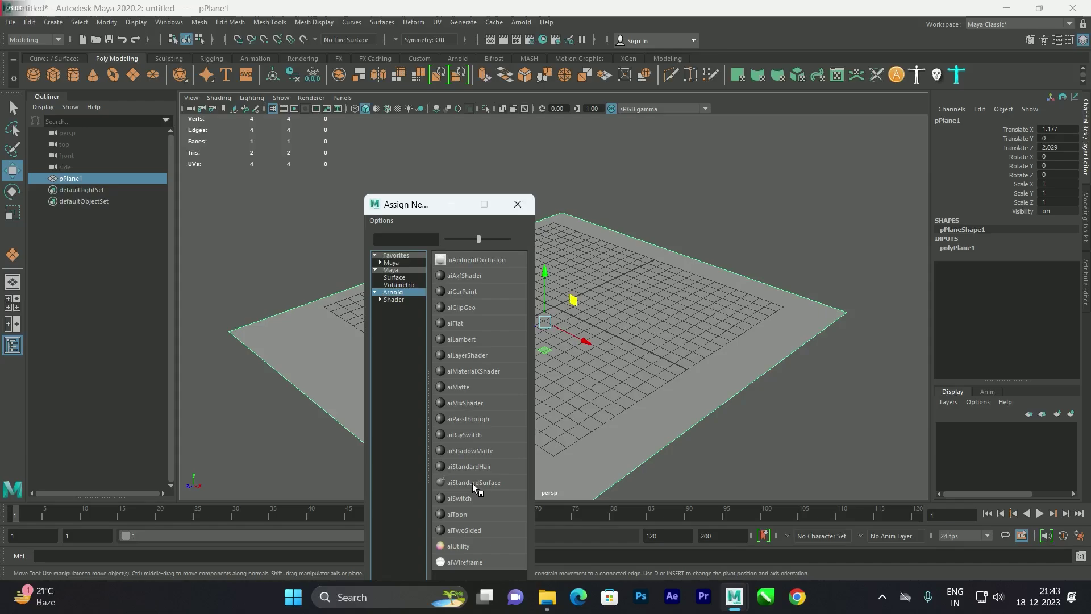
left_click(473, 483)
left_click(645, 248)
left_click(558, 322)
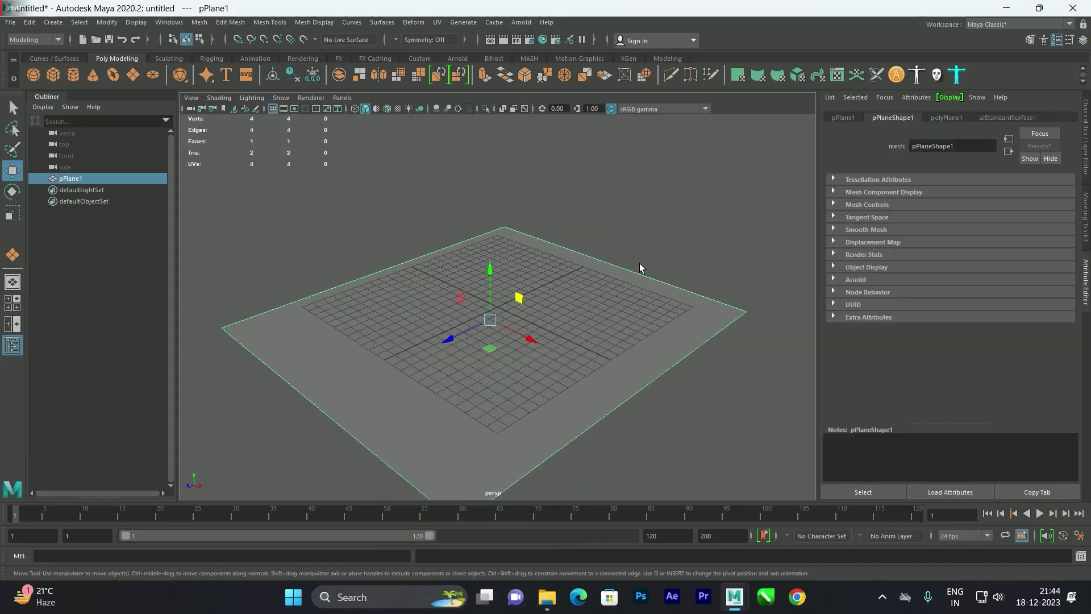
left_click(1019, 118)
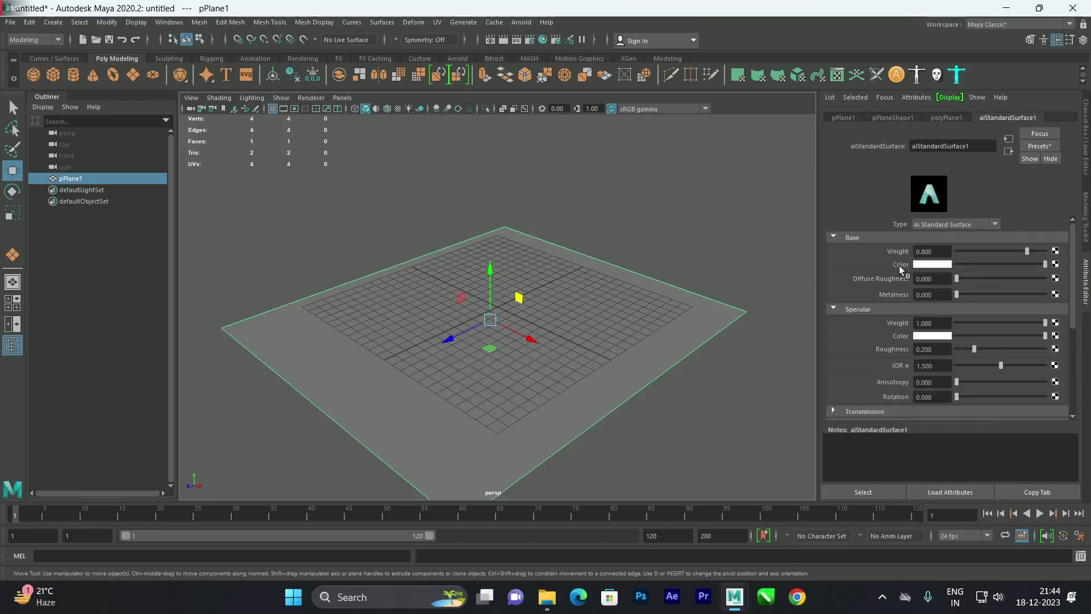
left_click(1055, 265)
Create a file texture for the Base Color that loads gray_rocks_diff_4k.jpg
left_click(479, 314)
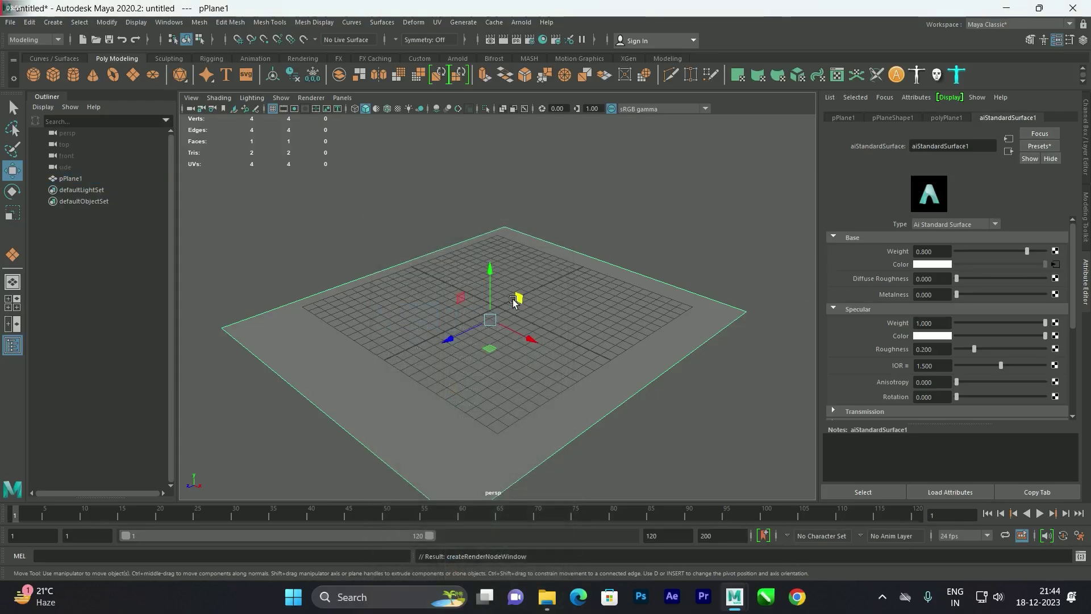
left_click(1057, 274)
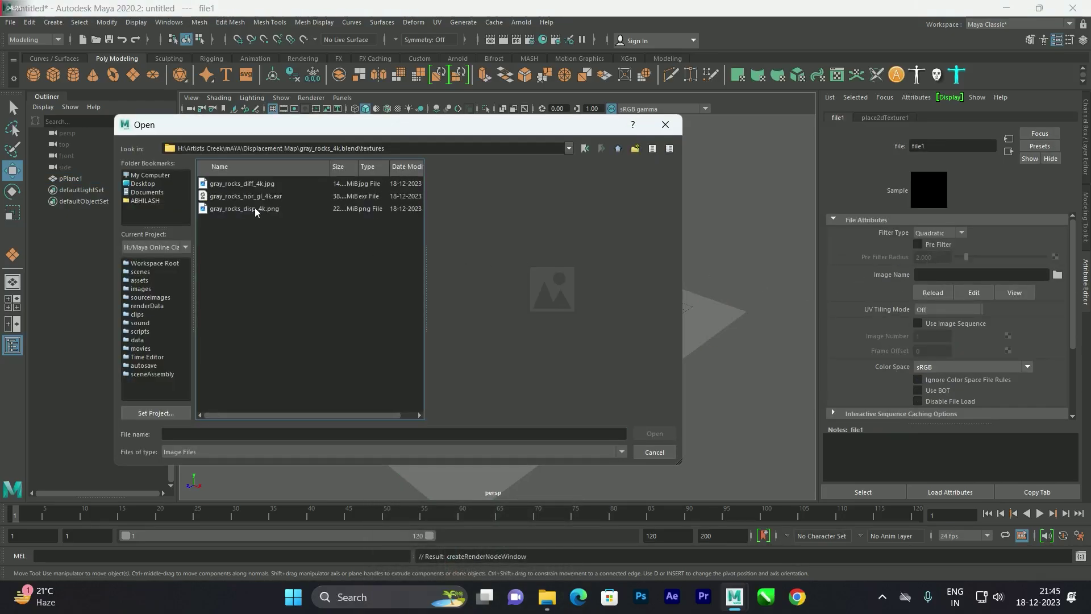
left_click(239, 183)
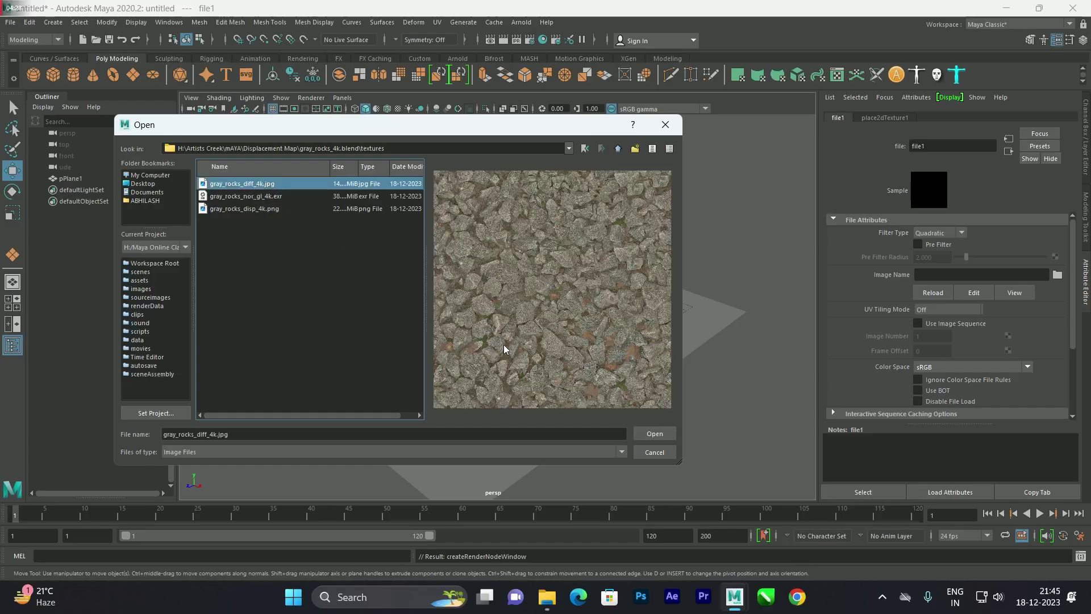
left_click(654, 434)
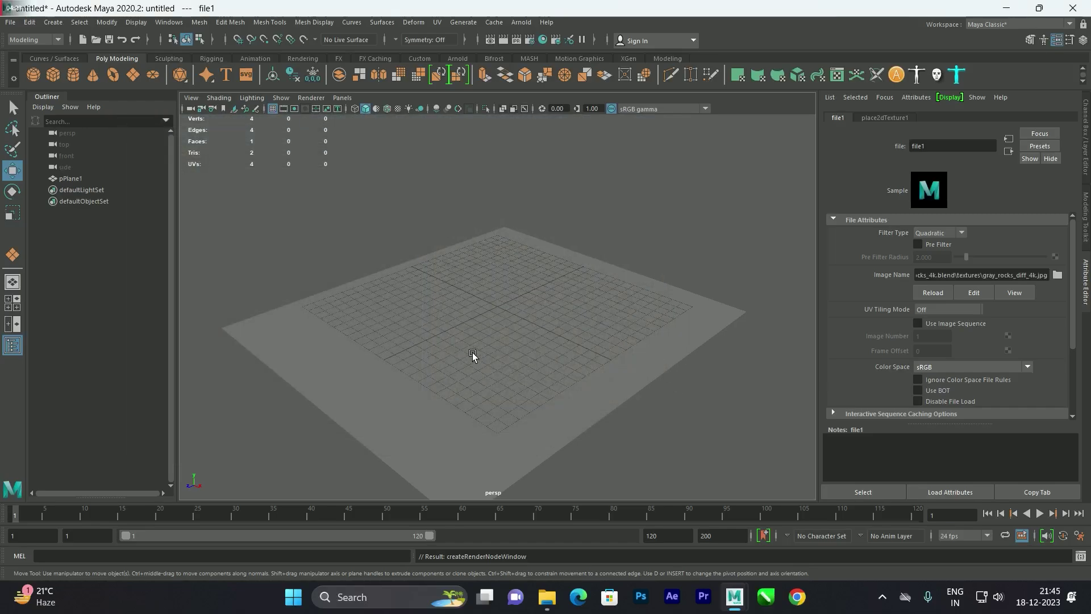
Turn on textured display (6) and orbit to inspect the rock-textured plane
key("6")
mouse_move(470, 348)
left_mouse_down("alt")
mouse_move(512, 312)
mouse_move(475, 312)
left_mouse_up("alt")
scroll(475, 312, "up", 8)
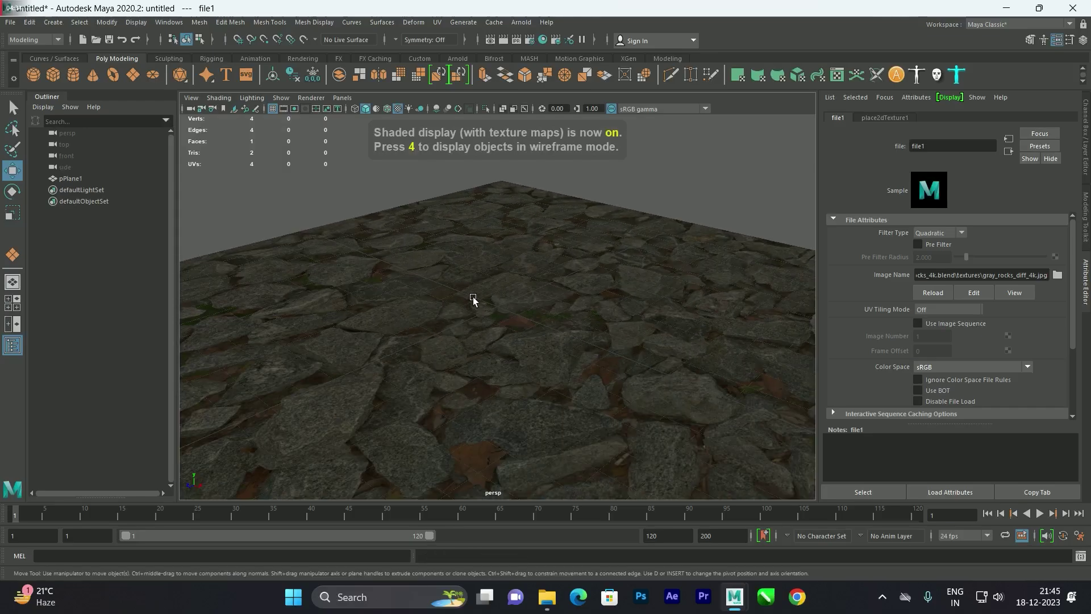
left_click_drag(452, 275, 463, 310, "alt")
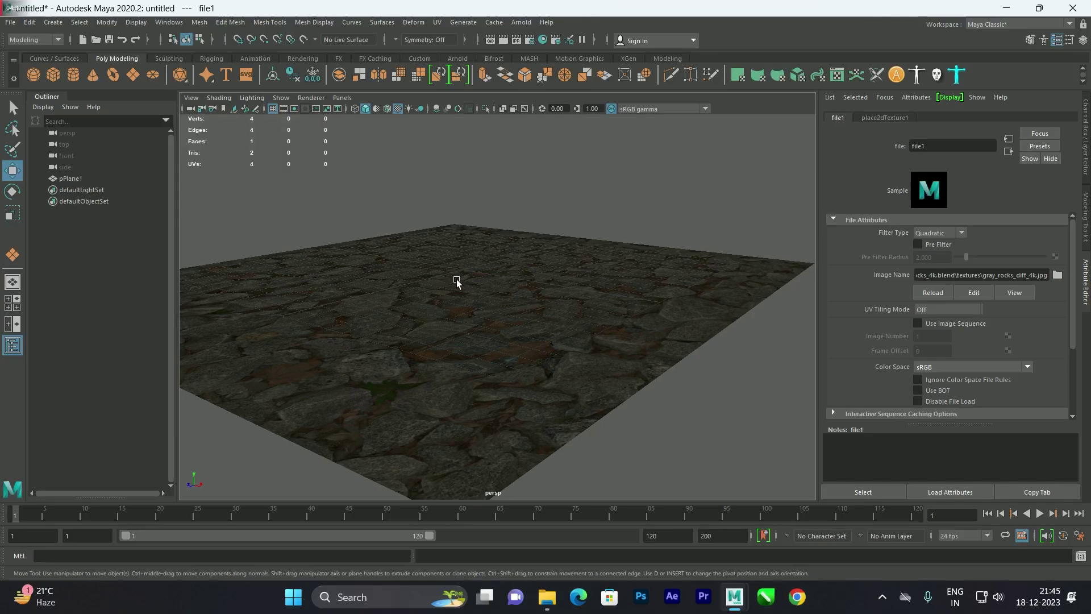
left_click_drag(456, 327, 471, 285, "alt")
scroll(471, 286, "up", 3)
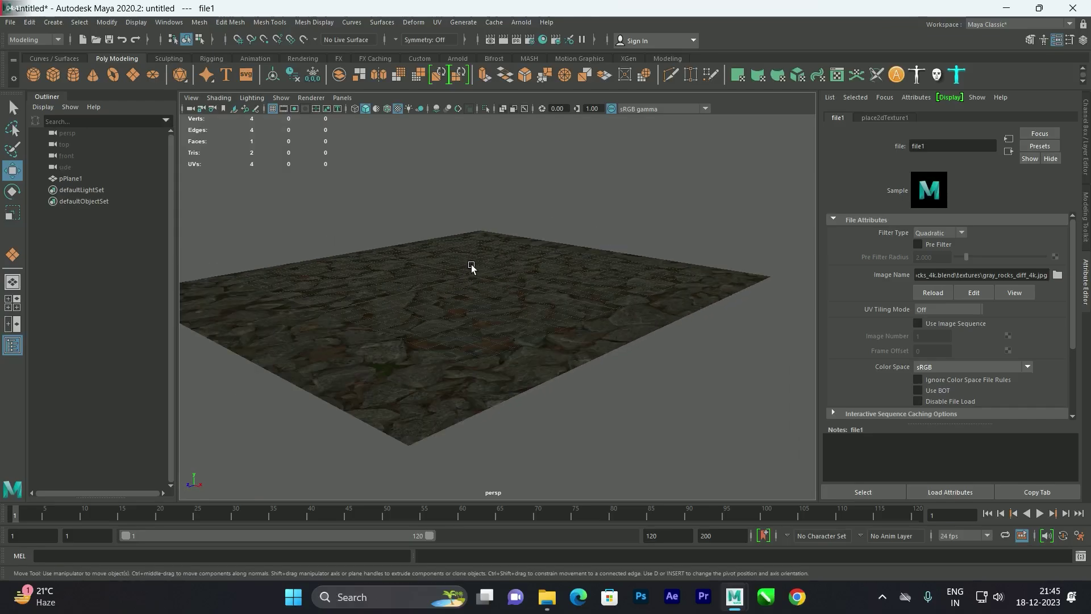
Set polyPlane1's Subdivisions Width and Height to 10 in the Channel Box
left_click(541, 289)
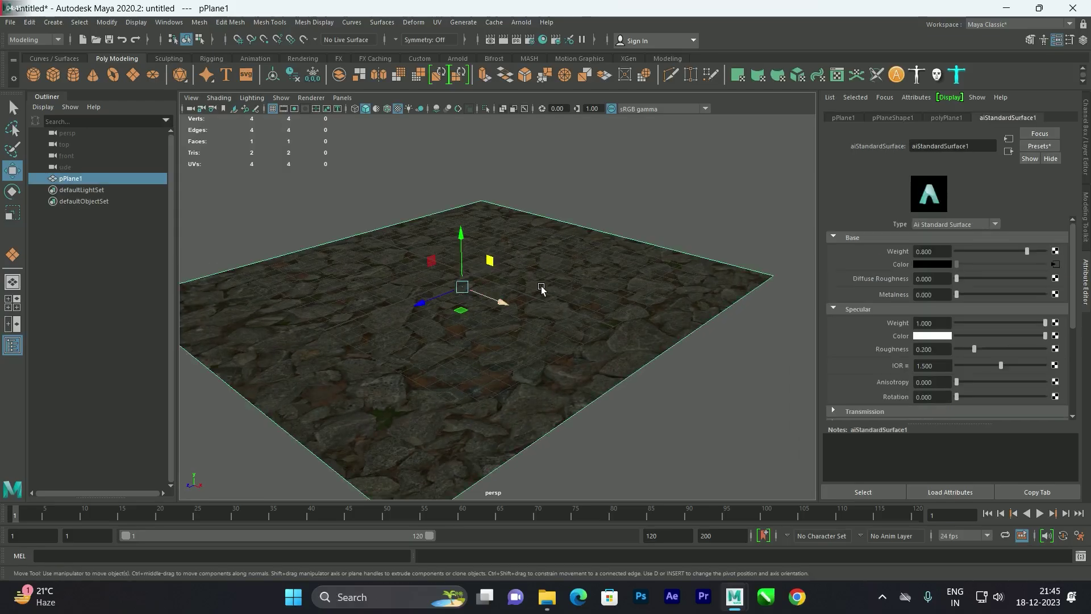
left_click(1087, 139)
left_click(975, 248)
left_click_drag(1028, 275, 1029, 285)
middle_click_drag(702, 258, 752, 249)
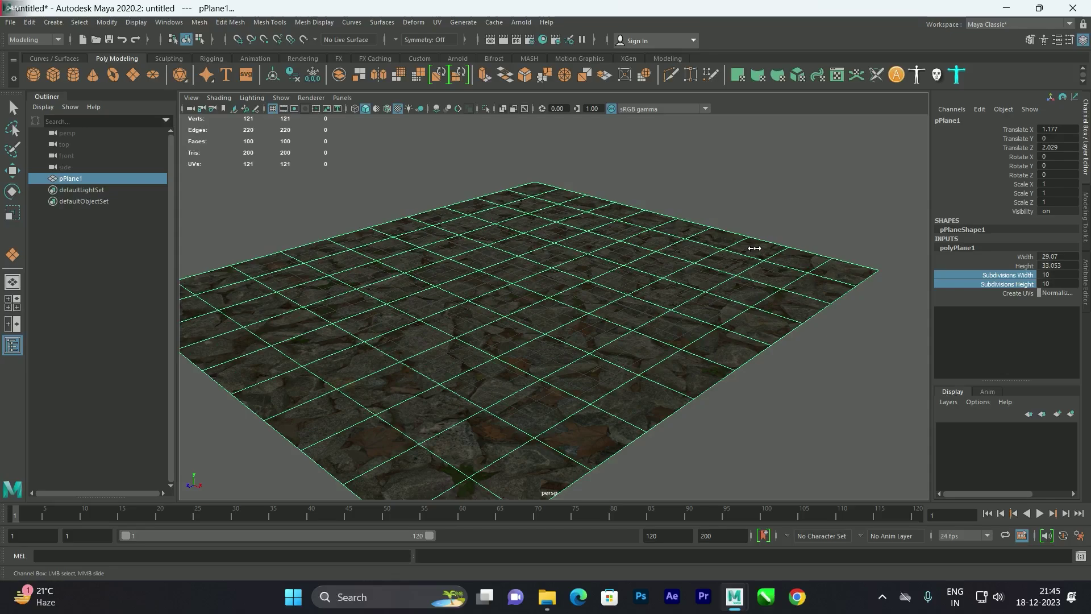
left_click(762, 196)
left_click(520, 299)
key("w")
scroll(563, 264, "down", 6)
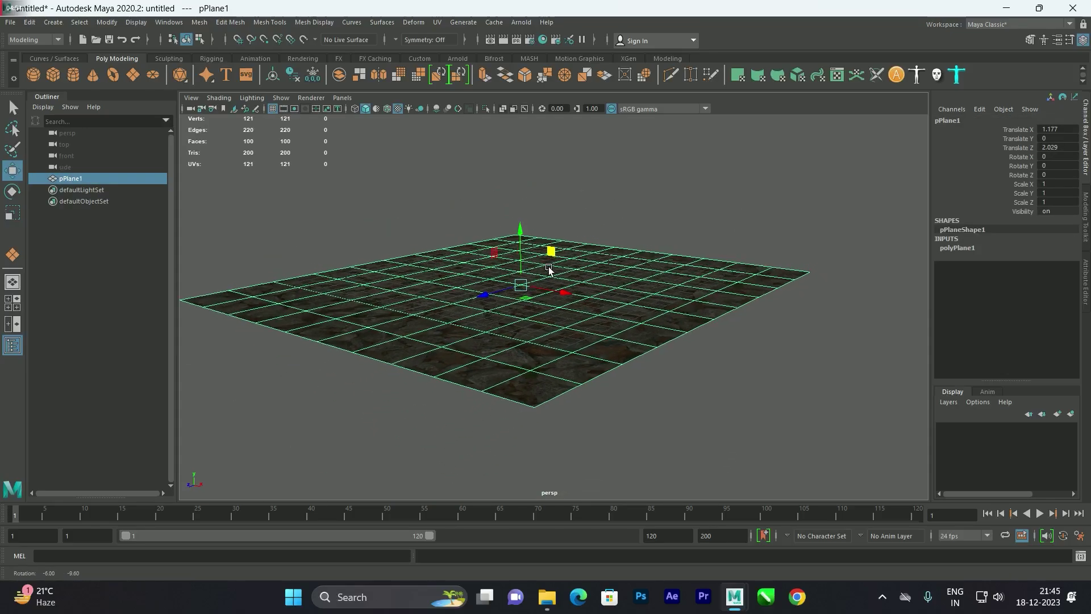
left_click(576, 218)
scroll(519, 216, "down", 5)
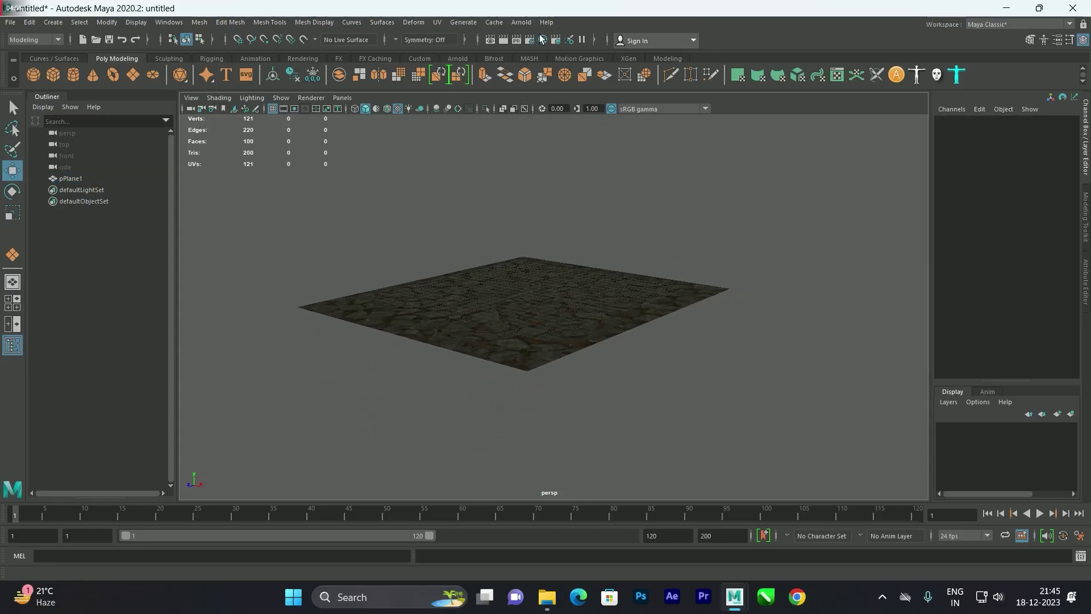
Add an Arnold Skydome Light to the scene
left_click(521, 23)
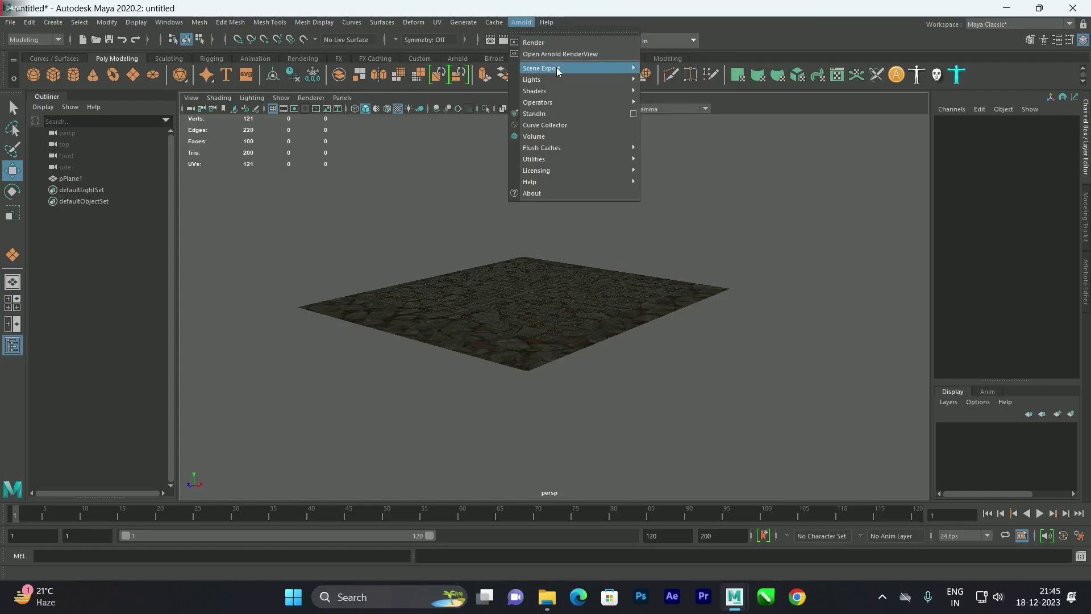
mouse_move(607, 80)
left_click(675, 91)
scroll(545, 267, "up", 3)
left_click_drag(546, 267, 541, 267, "alt")
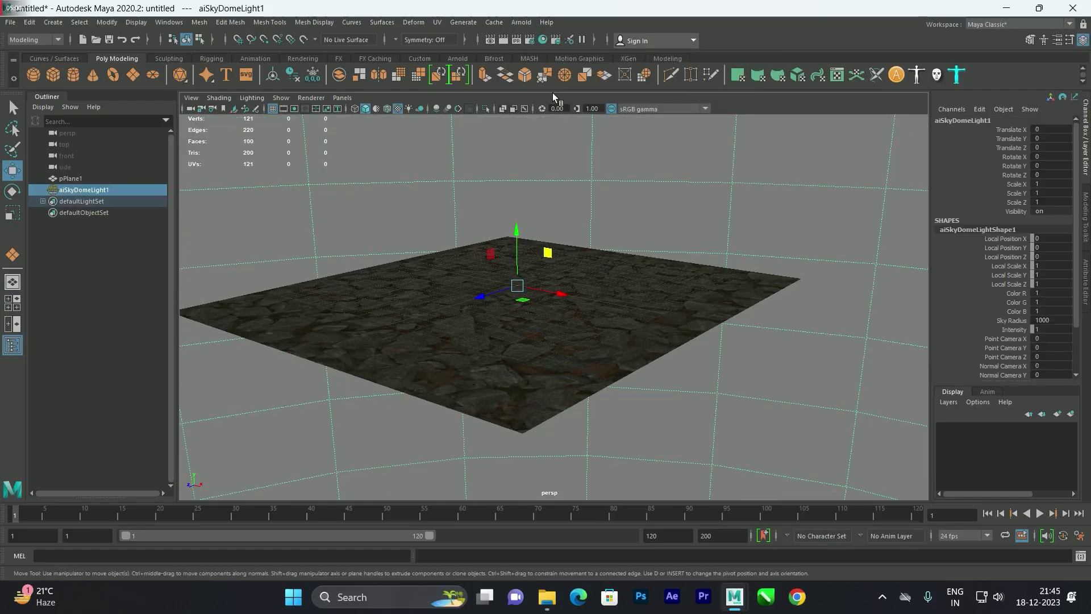
Render the current frame in Arnold, inspect it, and minimize the Render View
left_click(506, 41)
scroll(213, 246, "up", 5)
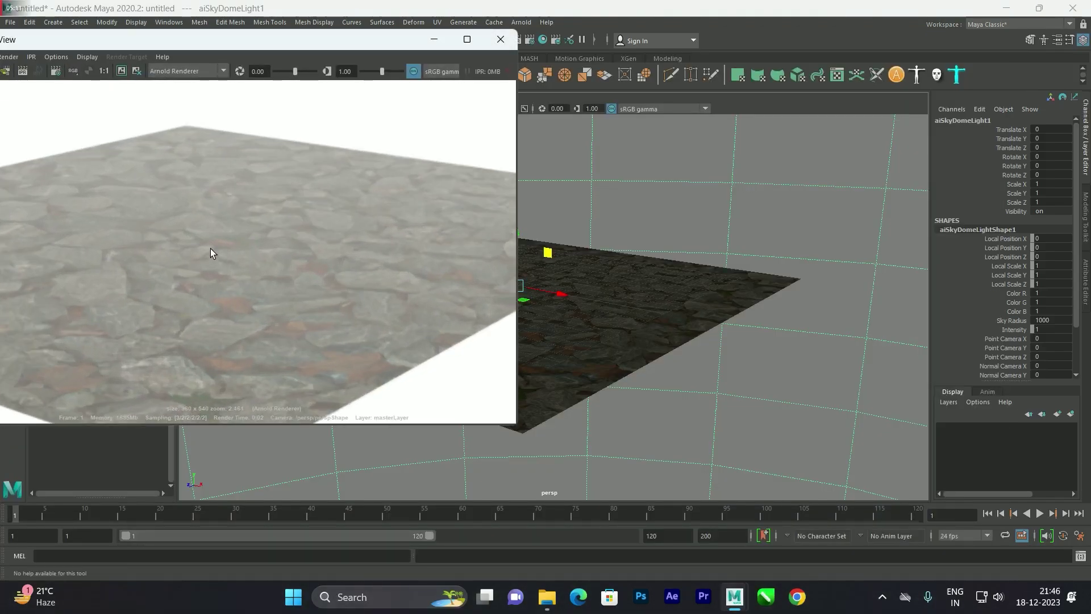
scroll(211, 249, "down", 2)
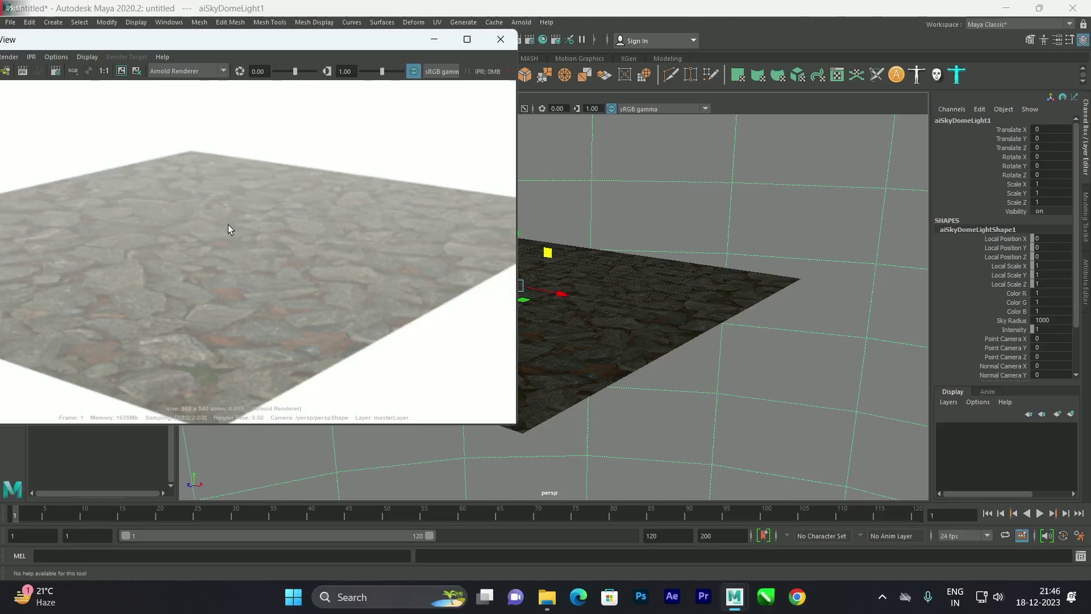
left_click(433, 40)
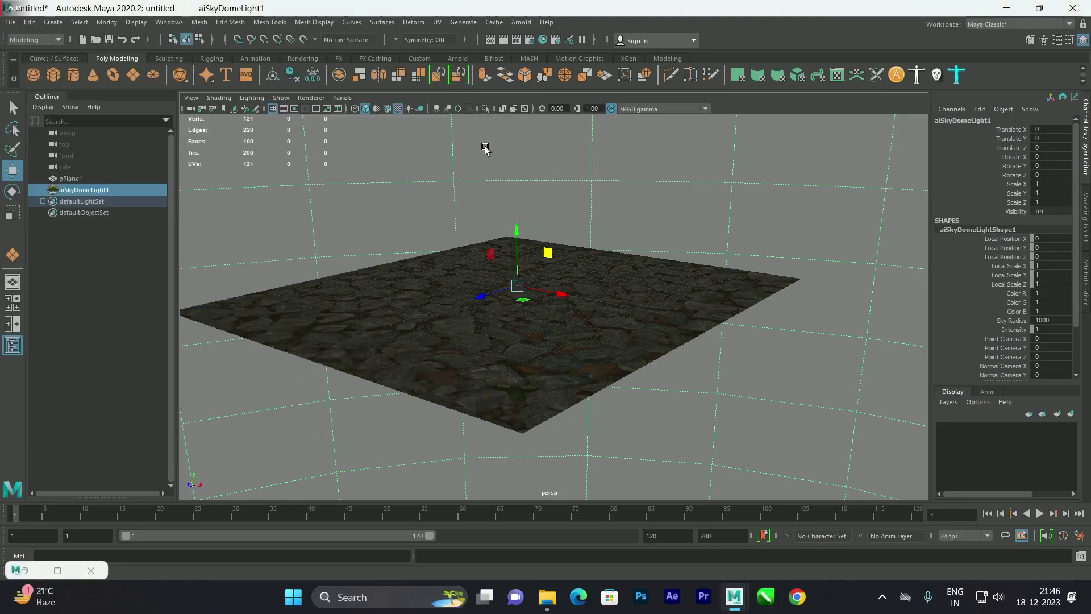
Open the Hypershade and bring up aiStandardSurface1's attributes
left_click(168, 24)
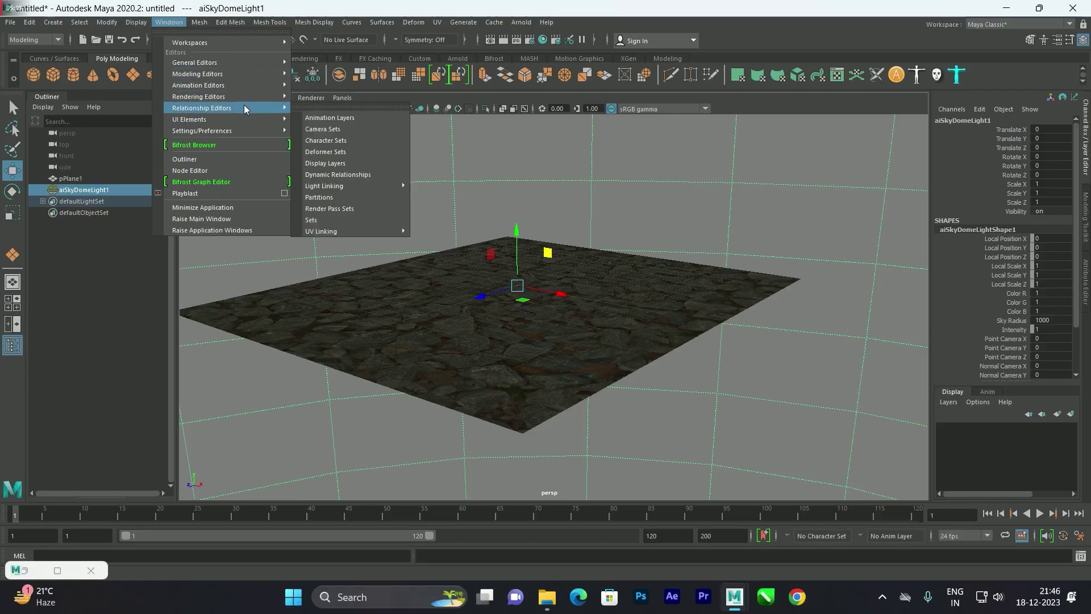
mouse_move(246, 103)
left_click(329, 137)
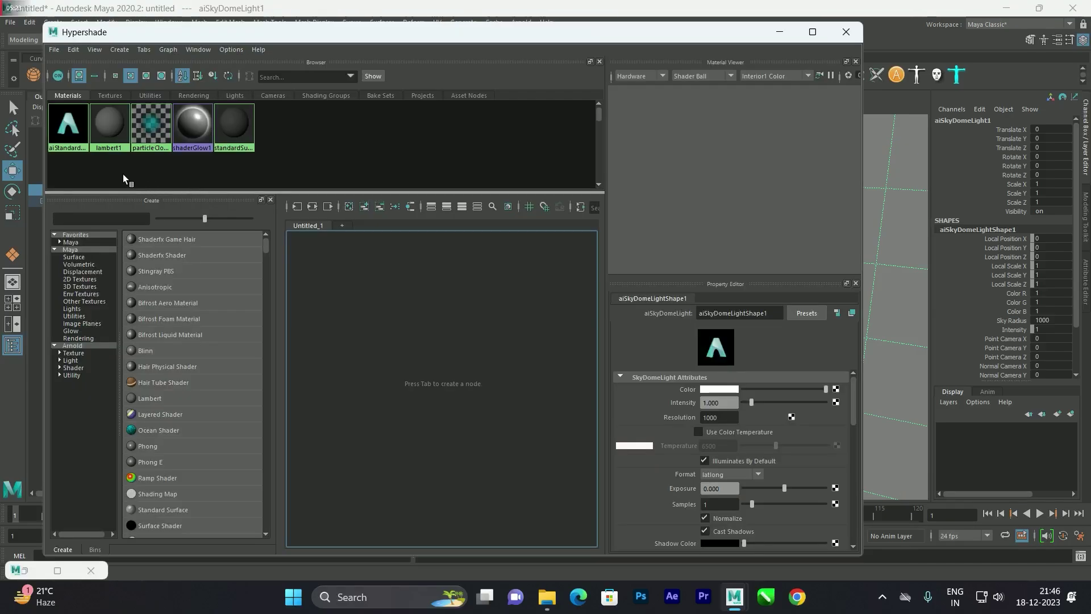
left_click(76, 134)
double_click(76, 134)
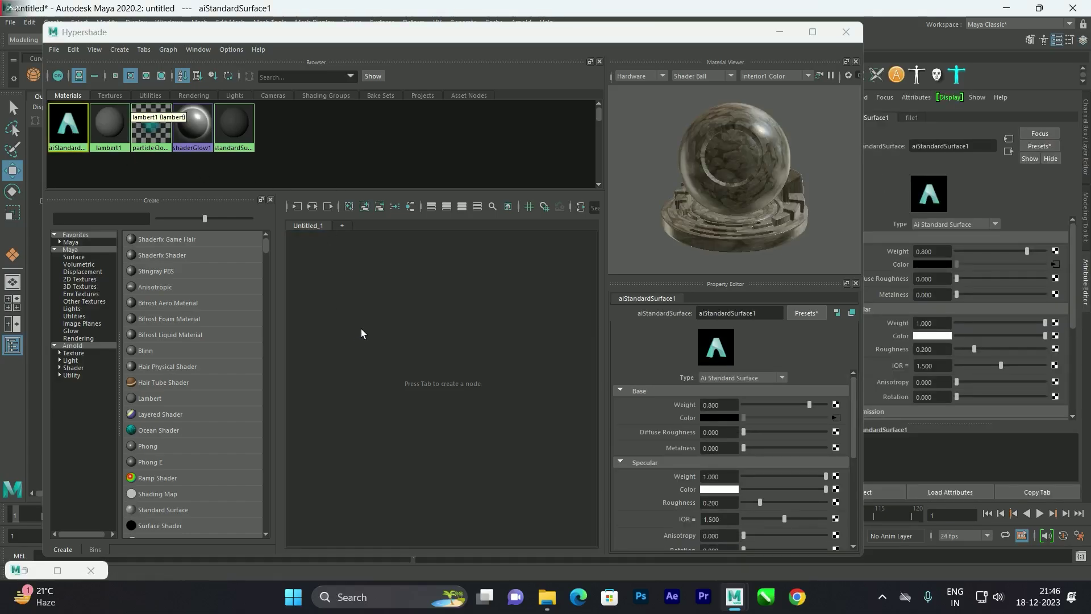
right_click_drag(101, 127, 102, 158)
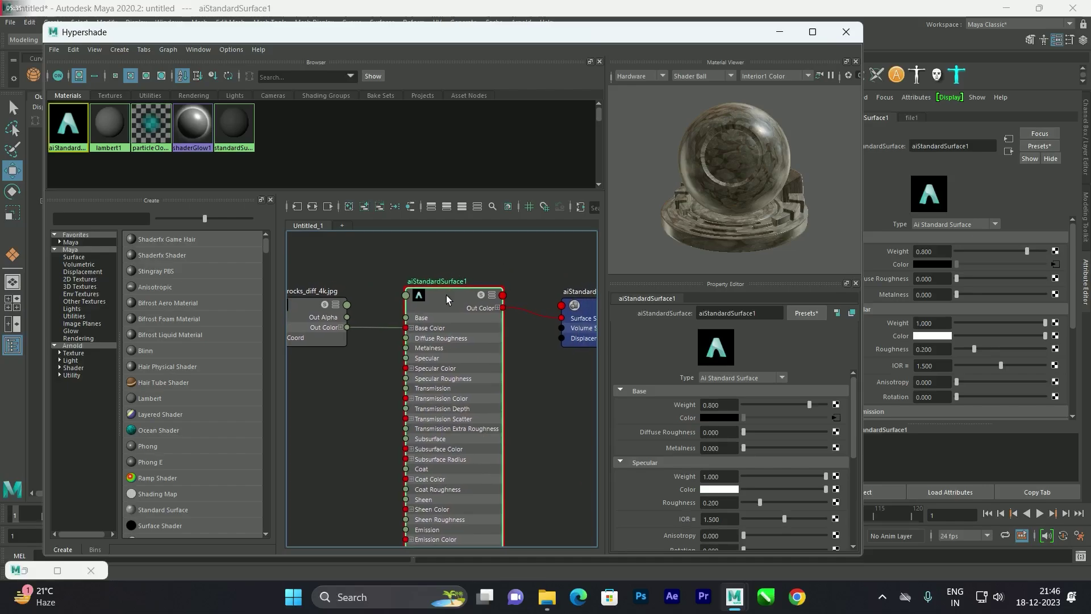
scroll(384, 367, "down", 3)
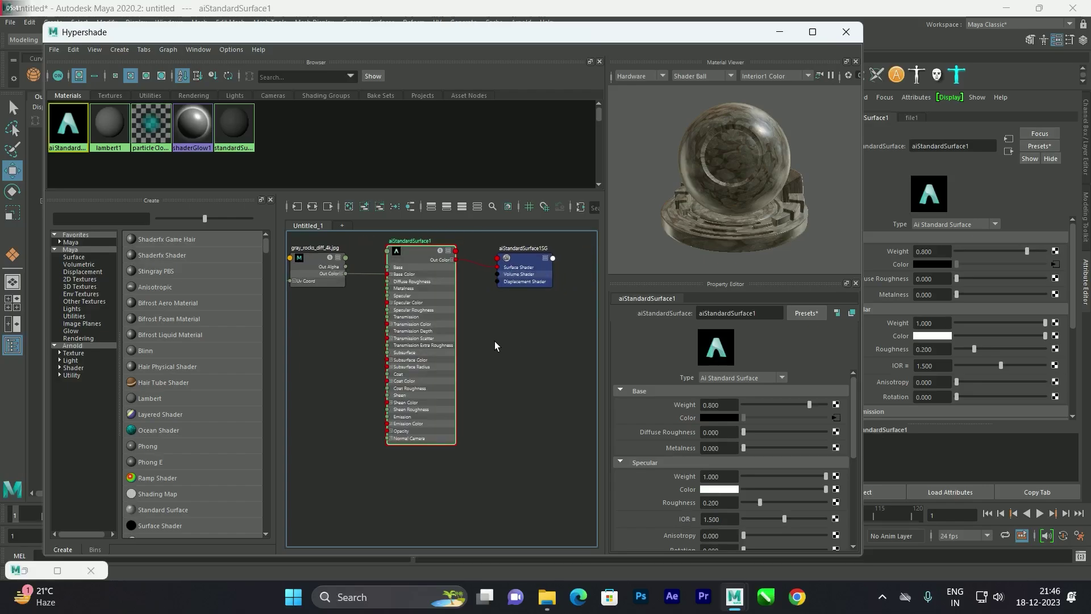
left_click(298, 370)
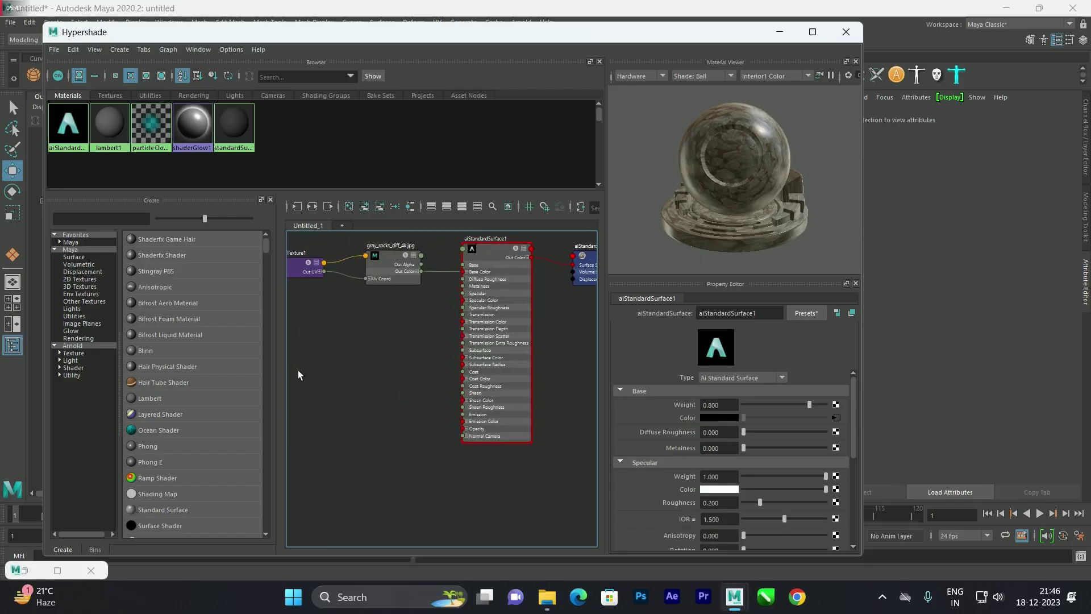
Create a file texture node via Tab search 'file', then delete file2 and place2dTexture2
key("q")
key("Tab")
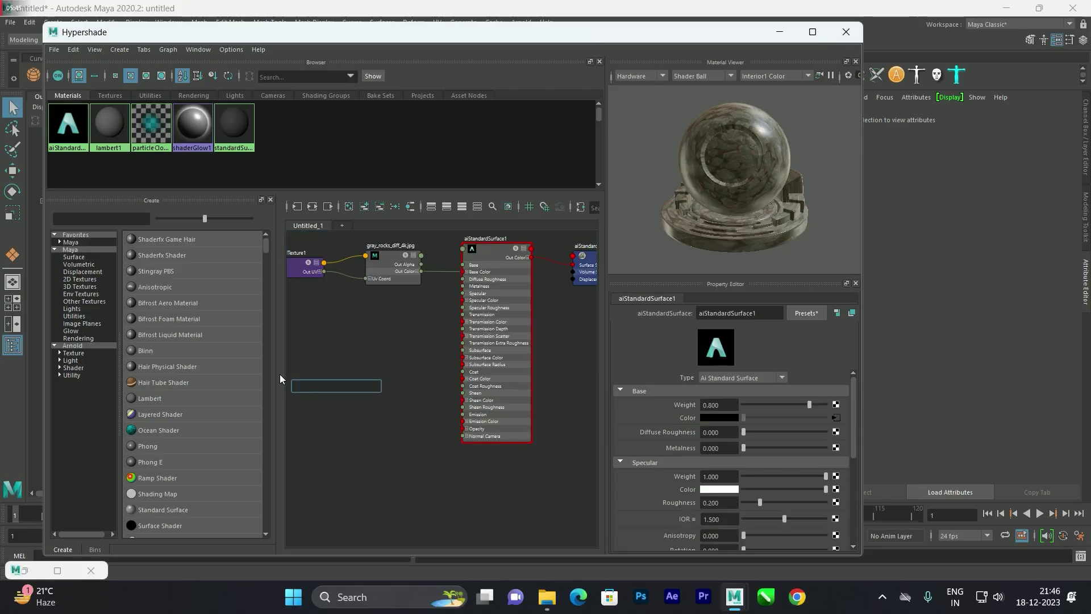
type("file")
key("Down")
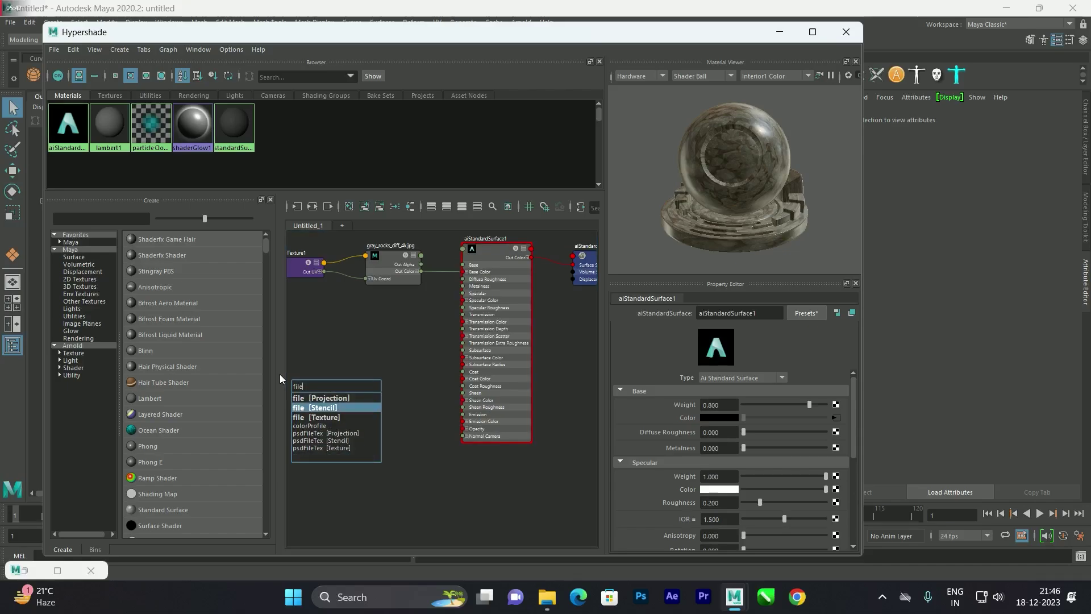
key("Down")
key("Return")
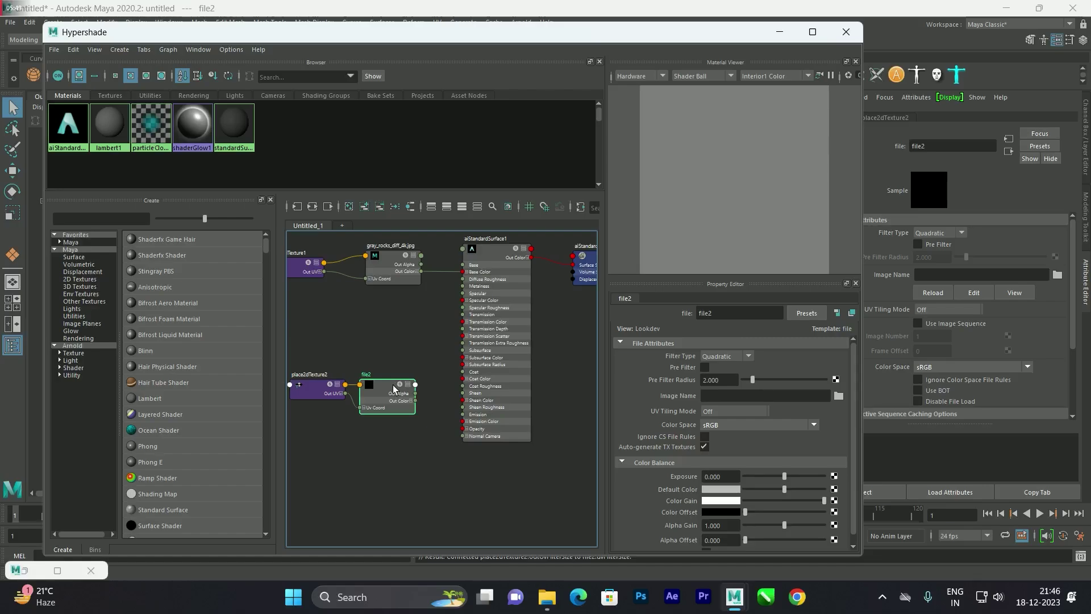
left_click_drag(303, 351, 404, 444)
key("Delete")
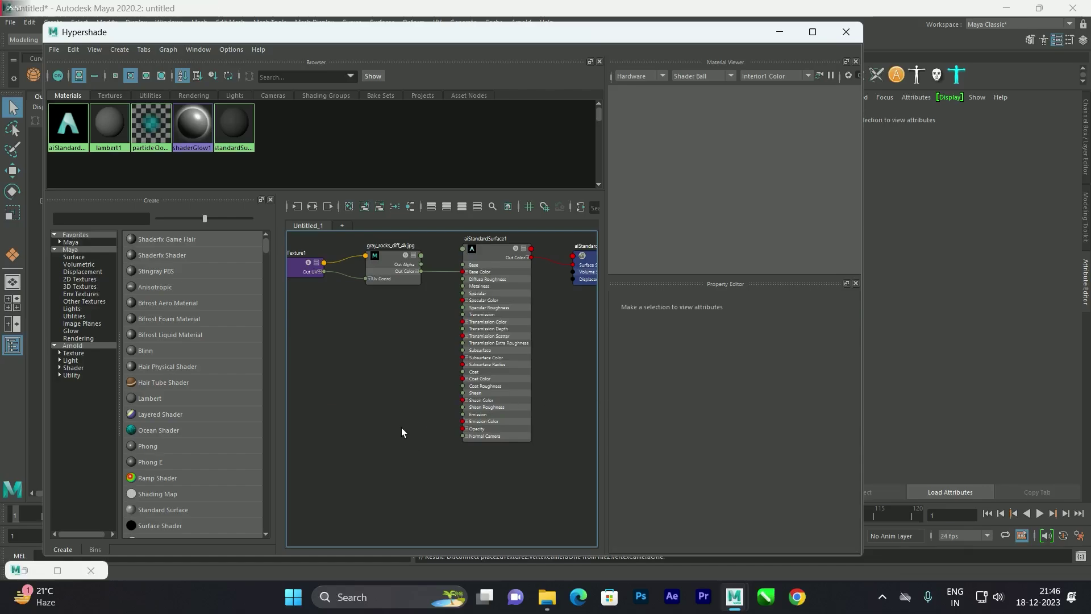
Select gray_rocks_disp_4k and gray_rocks_nor_gl_4k in the textures folder and drag them to Maya
left_click(547, 596)
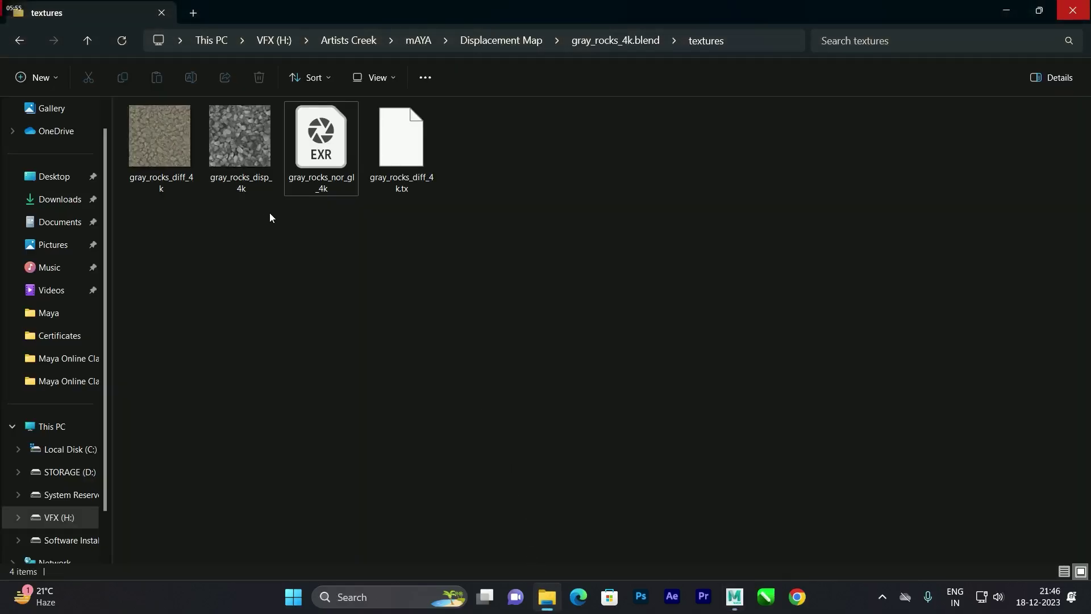
left_click(253, 165)
left_click(312, 179, "ctrl")
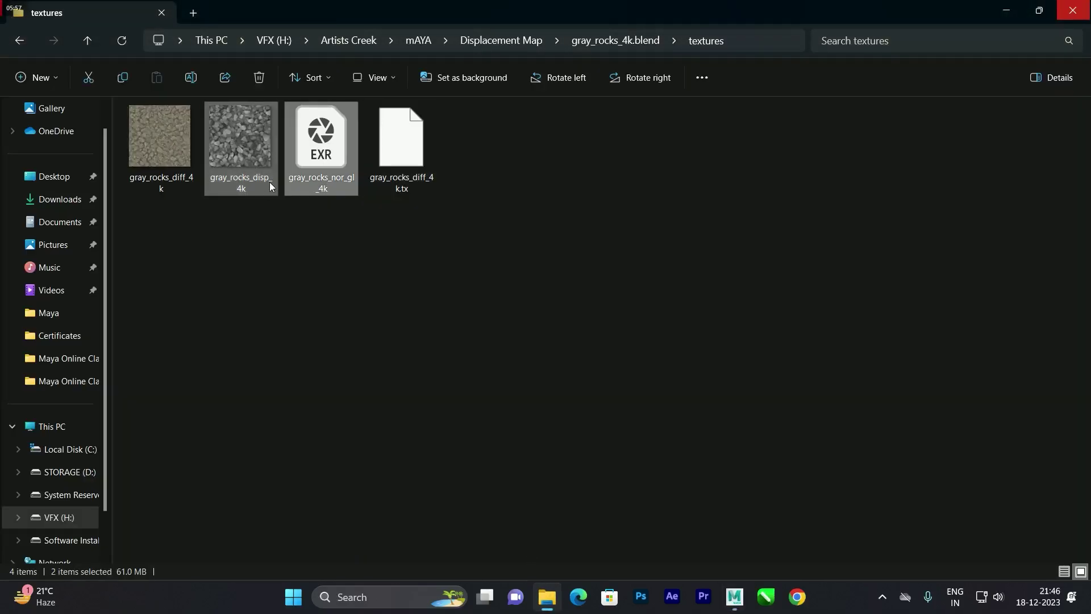
left_click_drag(329, 166, 352, 378)
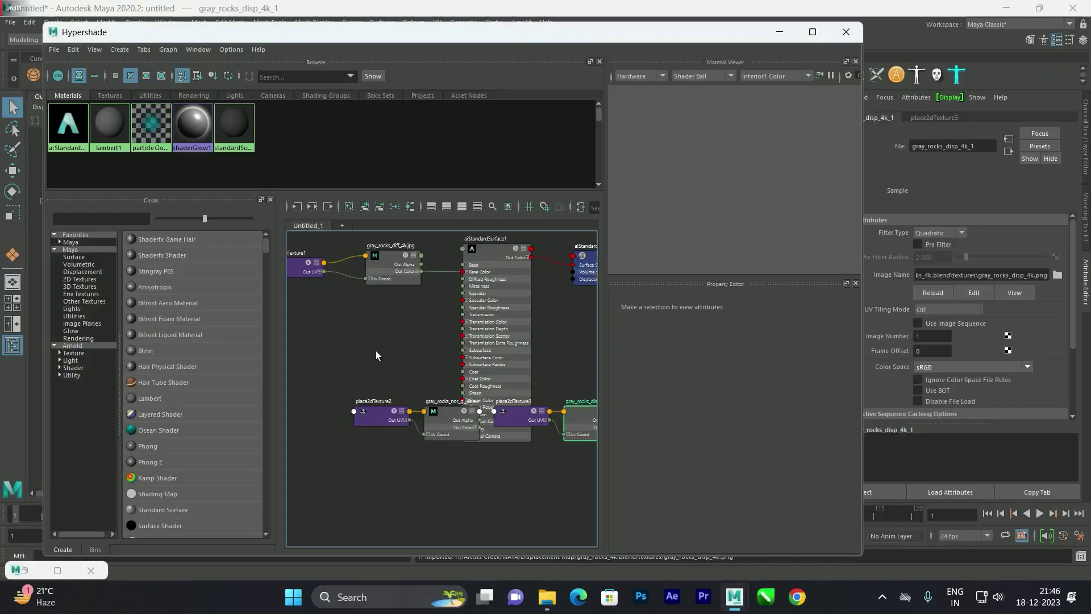
Move the dropped normal texture nodes up-left and select the displacement texture node
scroll(333, 325, "up", 3)
scroll(333, 324, "down", 3)
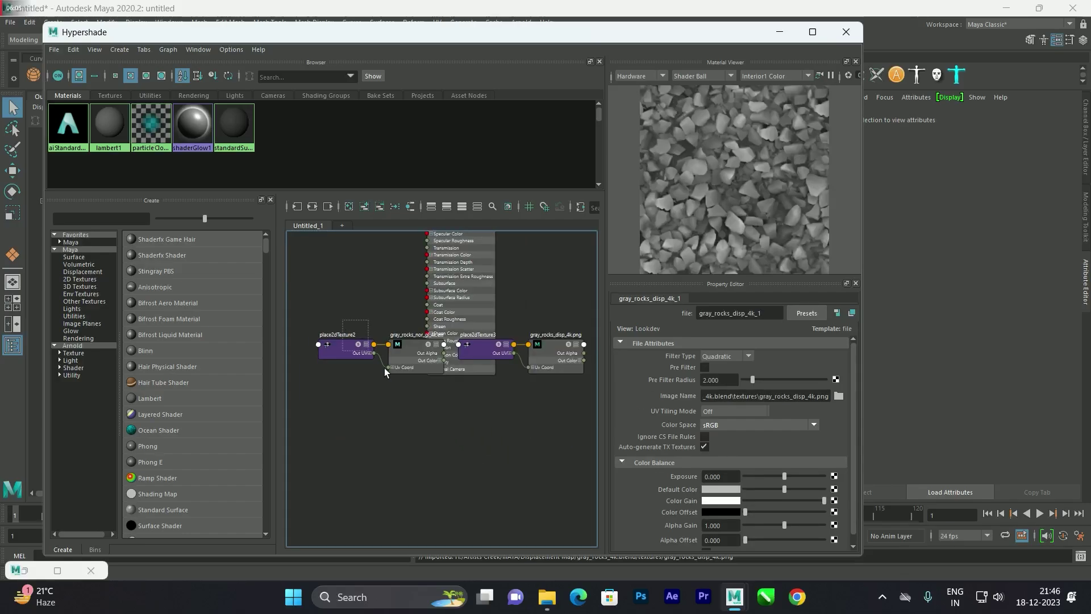
left_click_drag(367, 319, 408, 398)
left_click_drag(366, 319, 326, 288)
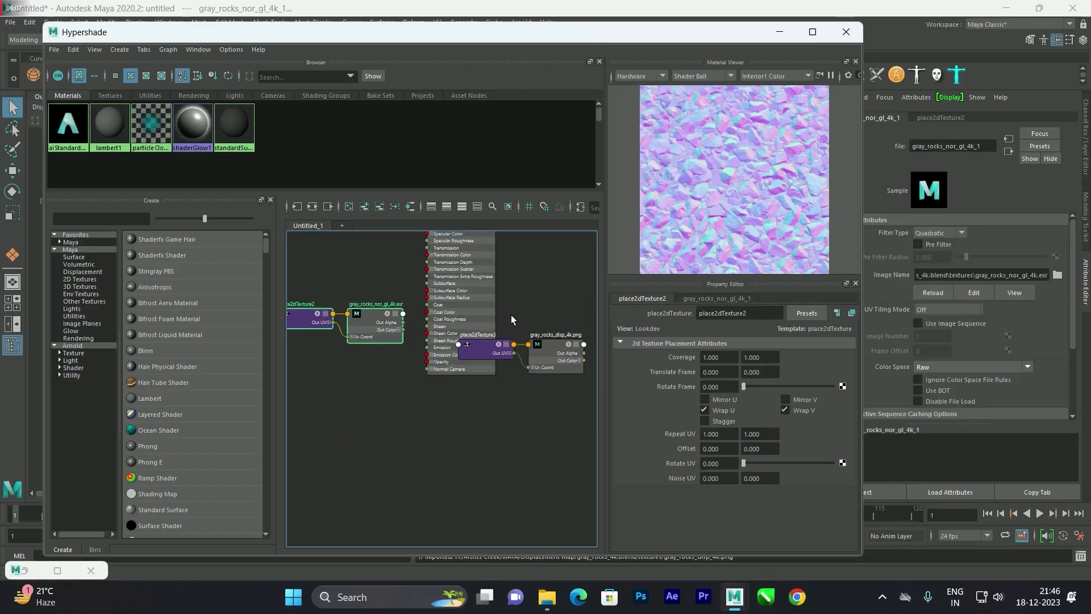
left_click(543, 353)
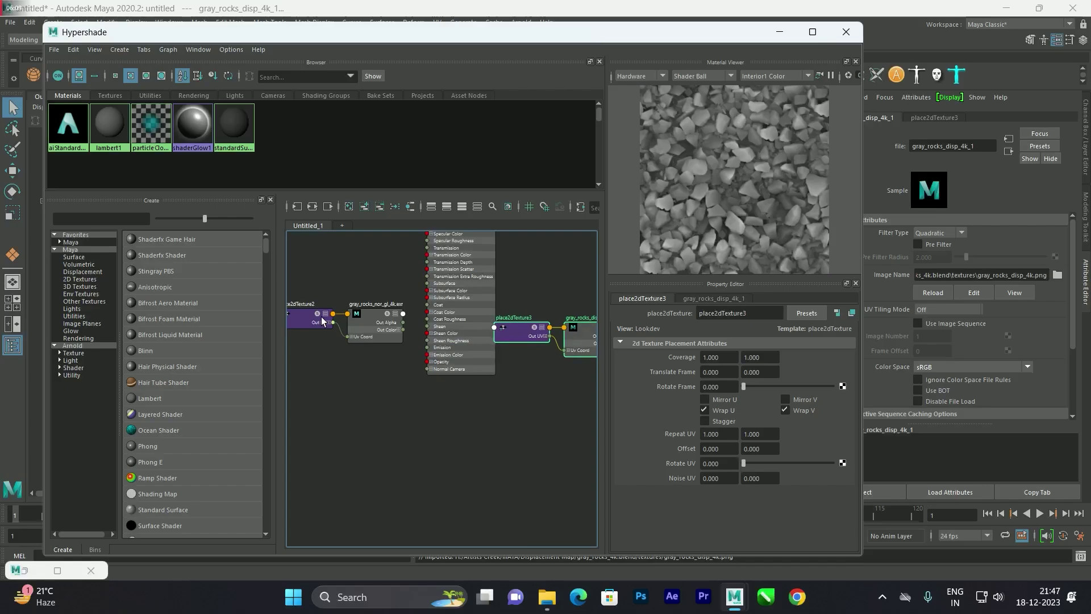
scroll(444, 323, "up", 5)
Maximize the Hypershade and shift the normal texture nodes out of the way
left_click(813, 31)
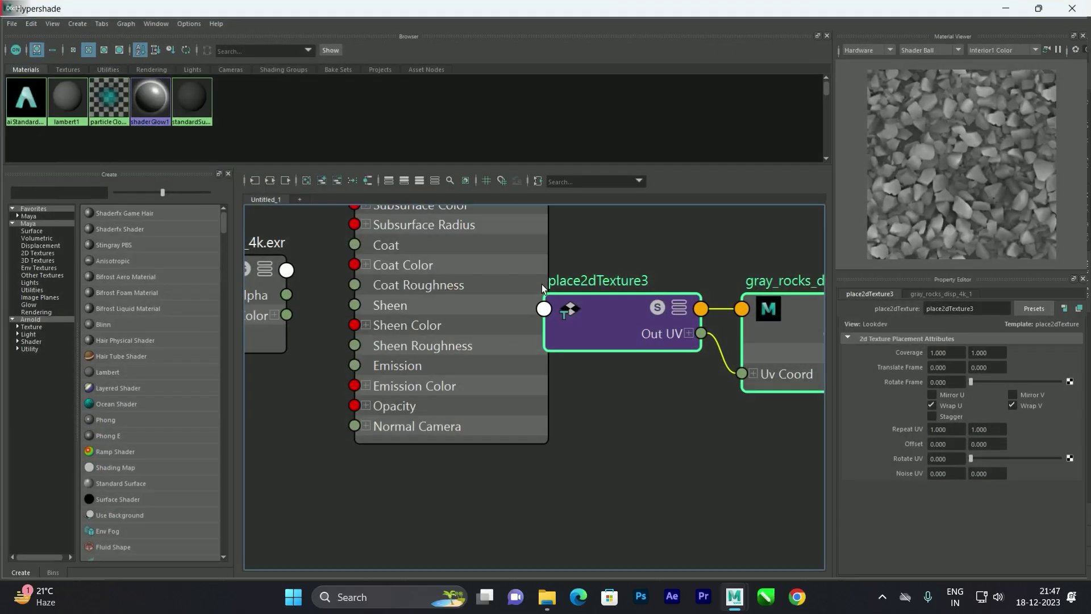
scroll(432, 335, "down", 5)
scroll(418, 367, "up", 3)
scroll(390, 313, "down", 4)
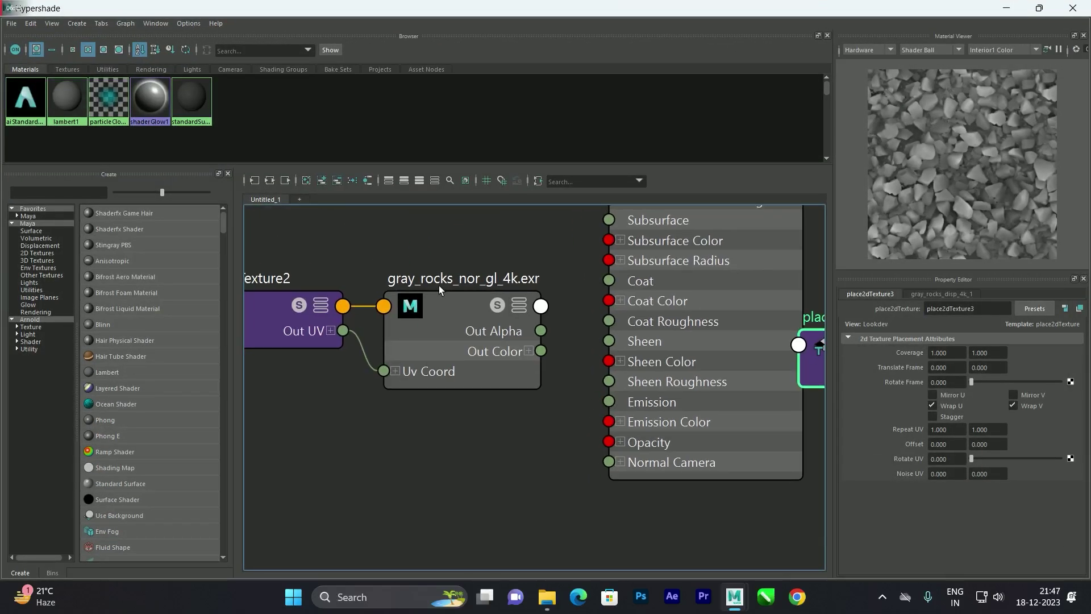
left_click_drag(331, 271, 393, 271)
left_click(402, 407)
Add an aiNormalMap fed by the normal texture's Out Color, wired into aiStandardSurface1's Normal Camera
key("Tab")
type("nor")
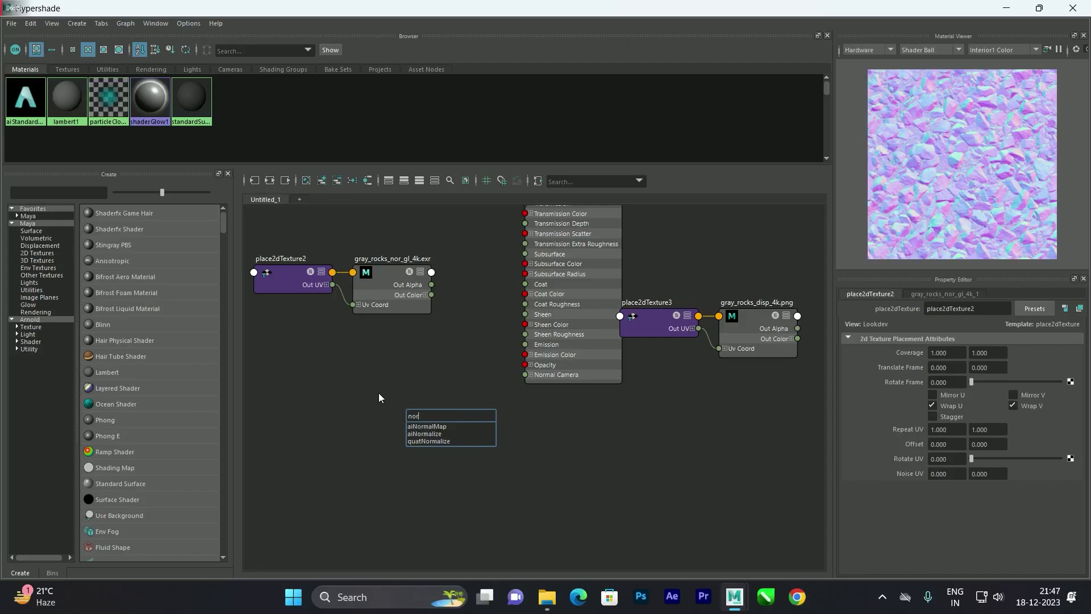
left_click(423, 426)
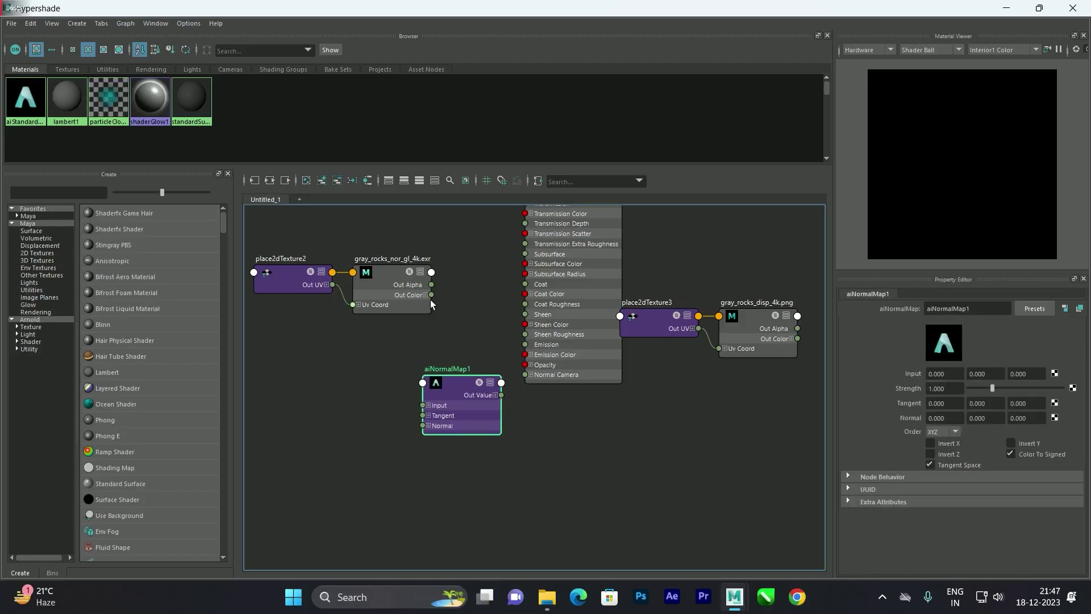
scroll(432, 297, "up", 2)
left_click_drag(433, 292, 419, 448)
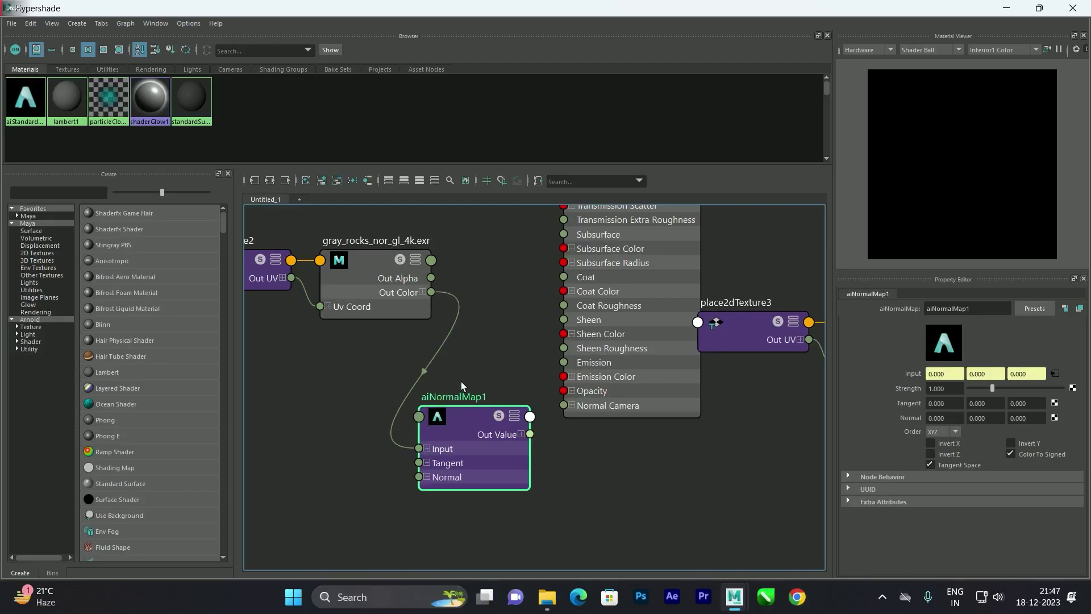
middle_click_drag(469, 361, 413, 354, "alt")
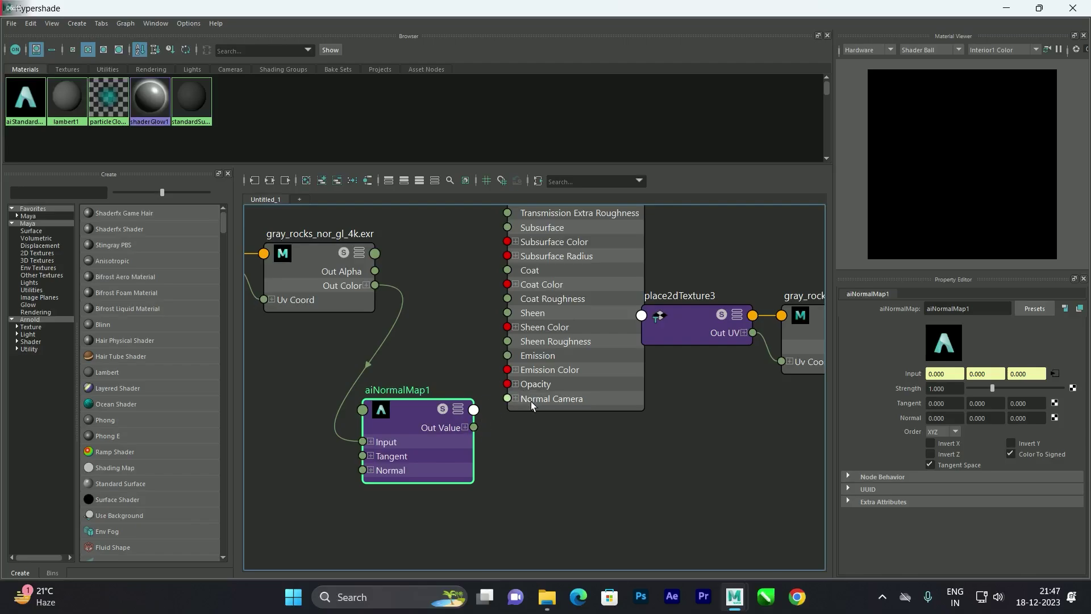
left_click_drag(474, 427, 507, 400)
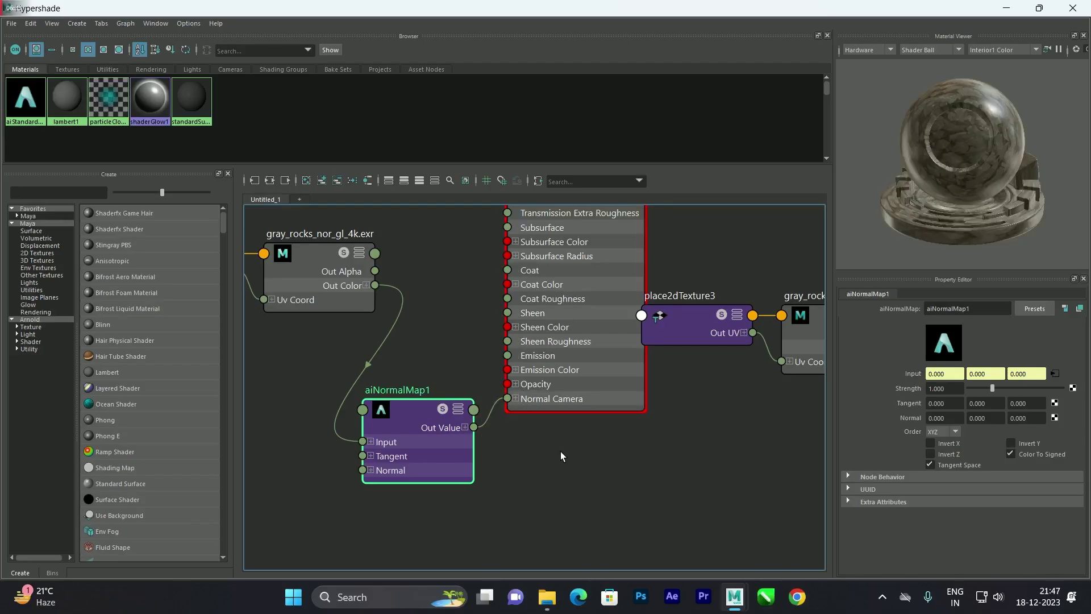
scroll(560, 451, "down", 6)
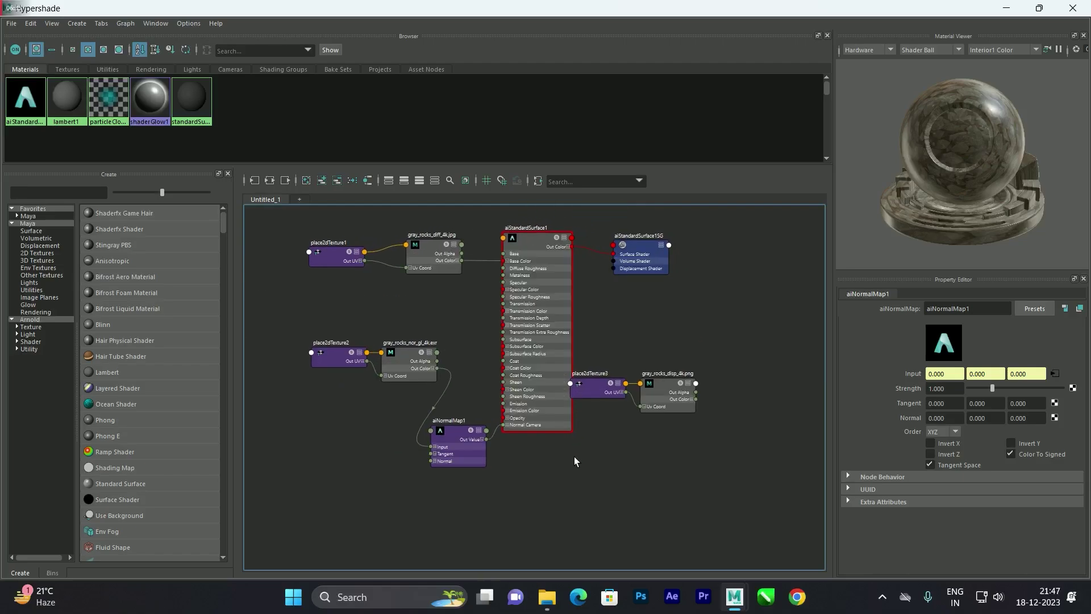
Render the plane in Arnold full screen and keep the image for comparison
key("ctrl+shift+s")
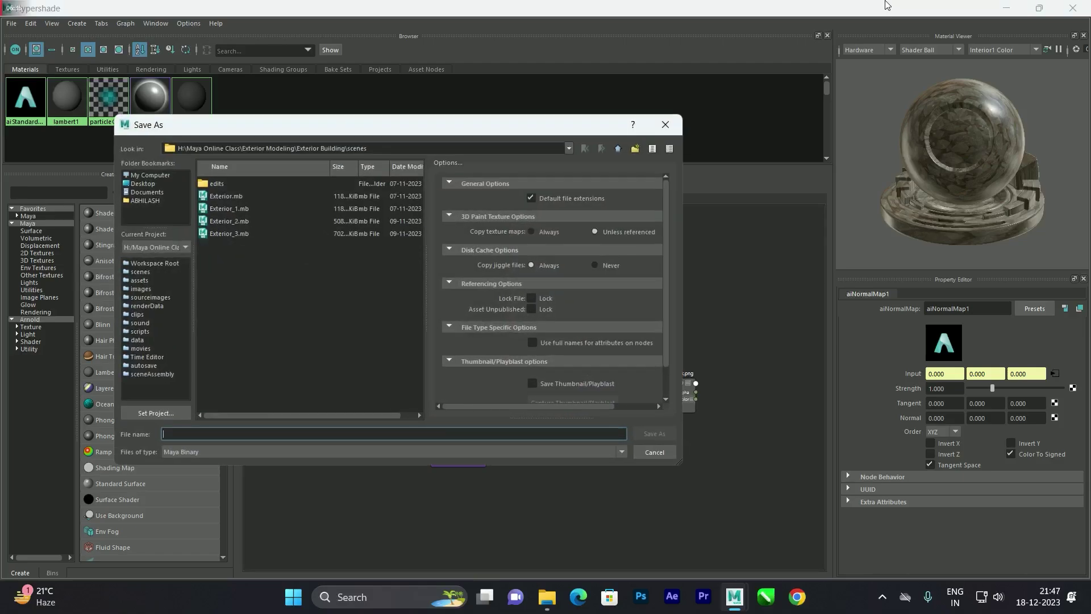
left_click(674, 452)
left_click(1006, 8)
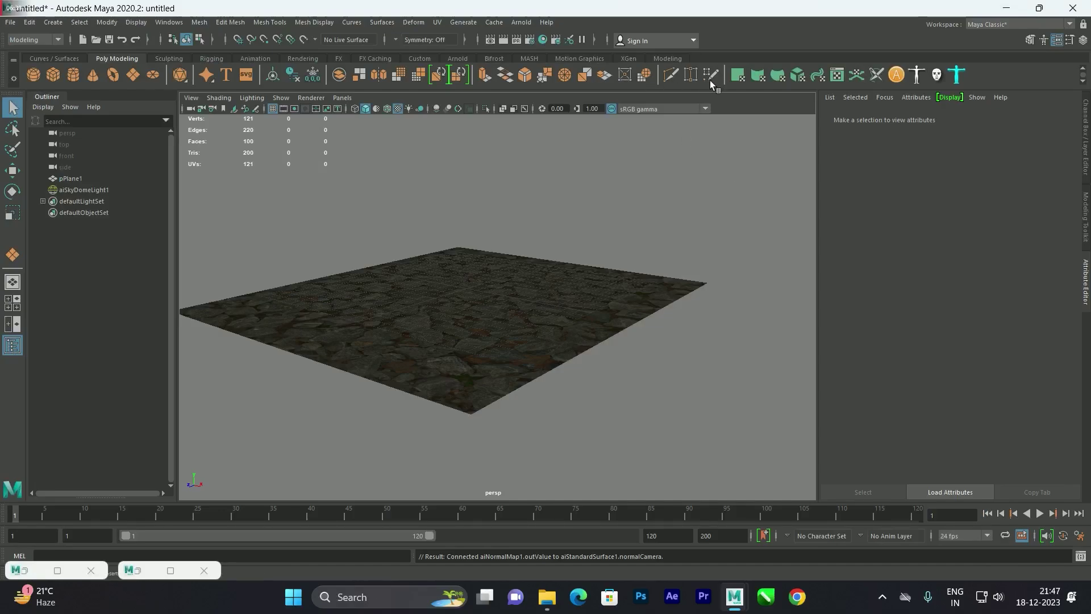
left_click(490, 41)
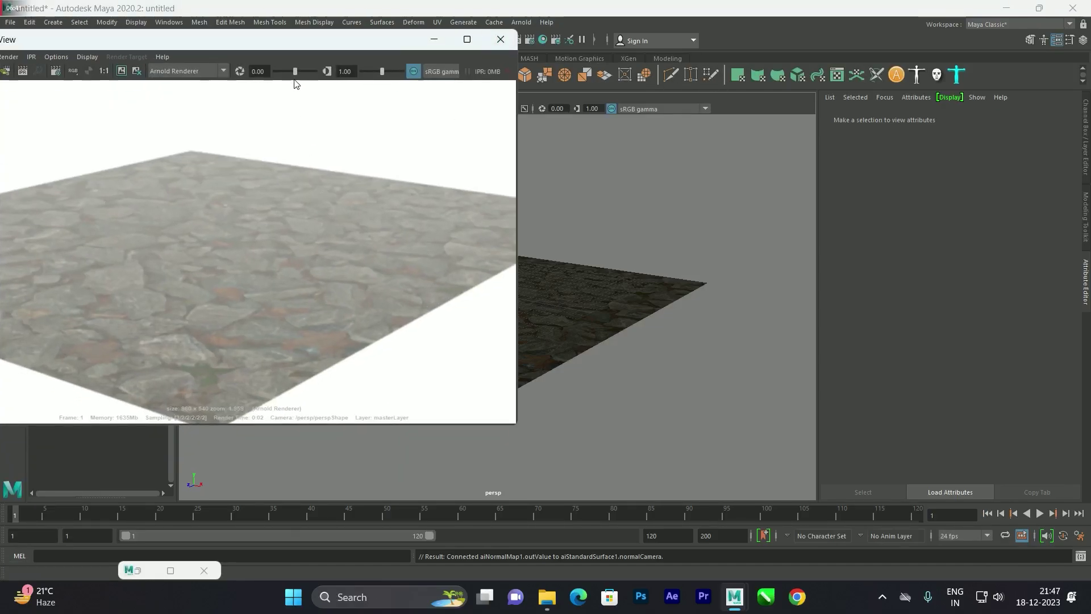
double_click(296, 46)
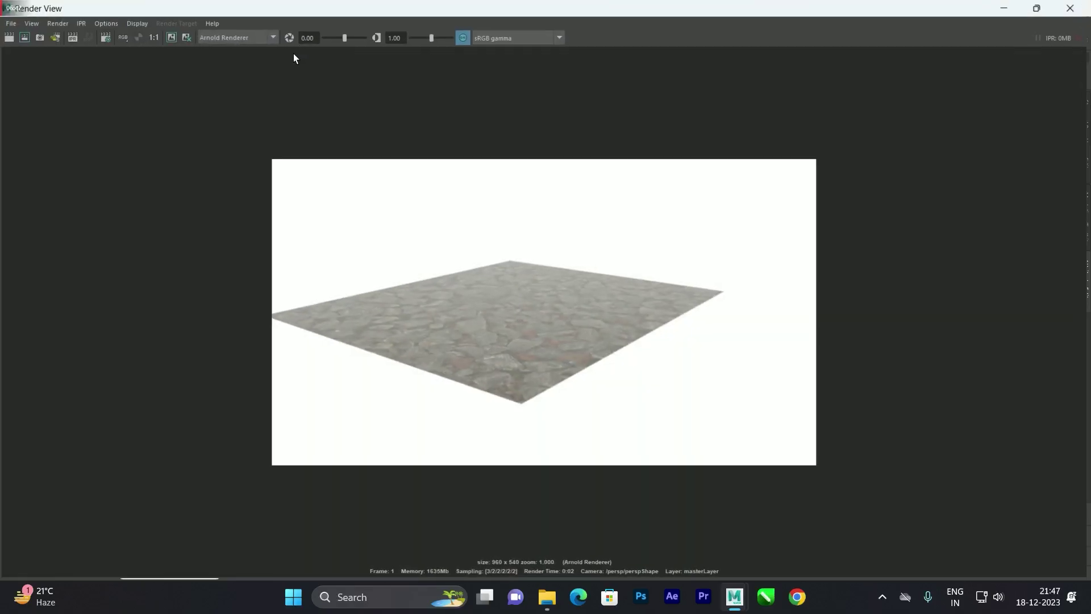
left_click(14, 25)
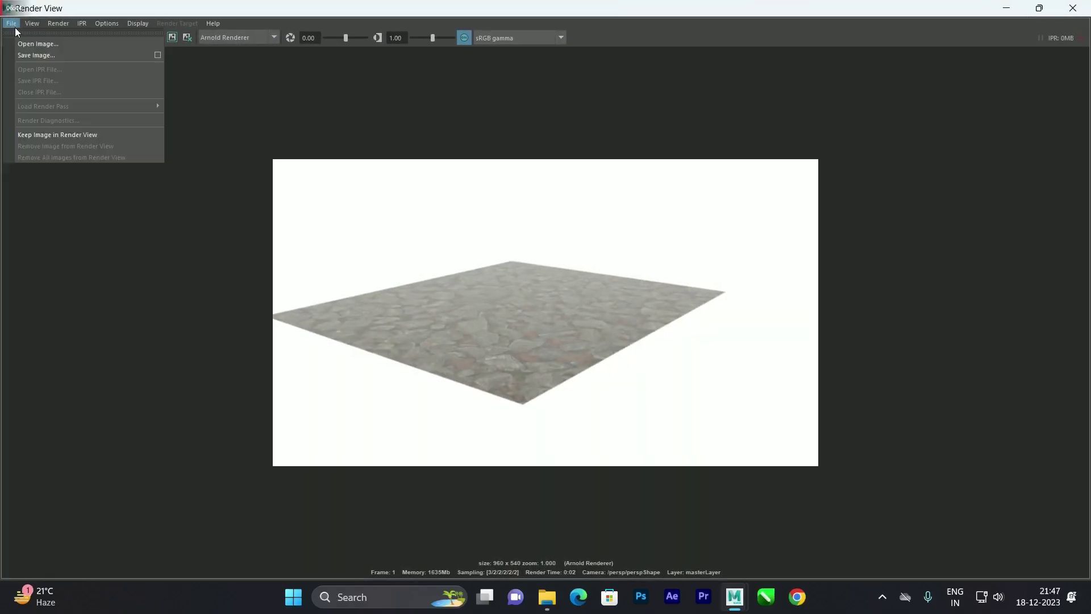
left_click(76, 135)
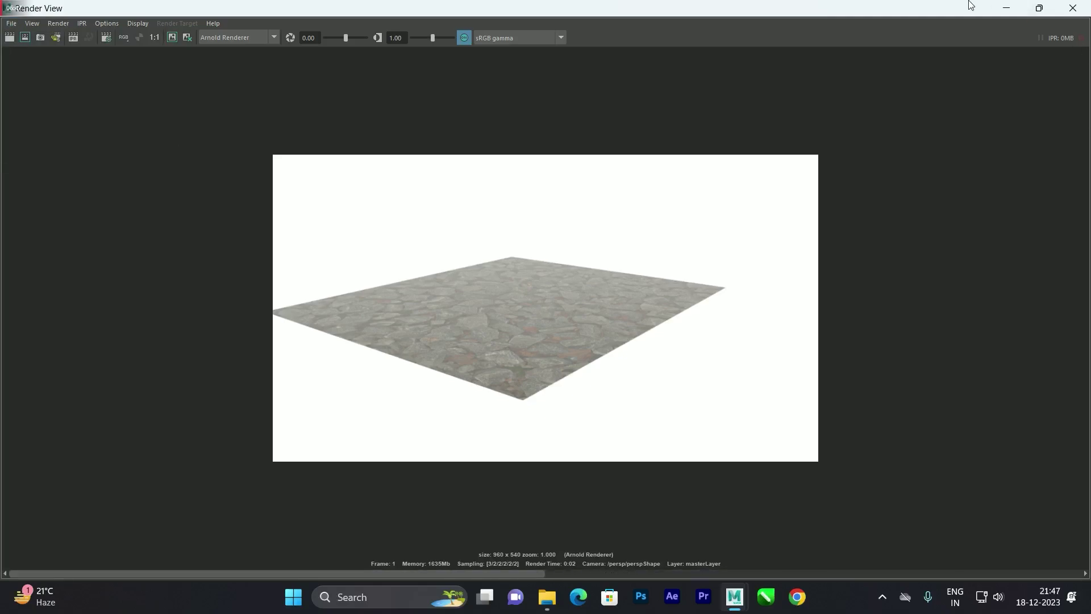
left_click(1007, 8)
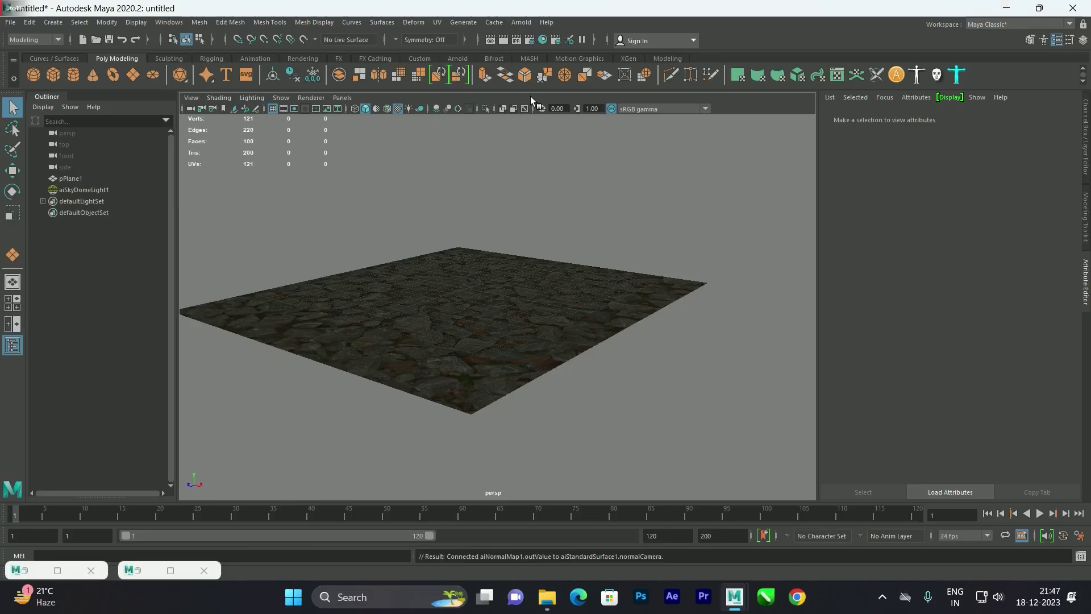
Re-render the frame and compare it with the stored render via the image-history scrollbar
left_click(503, 44)
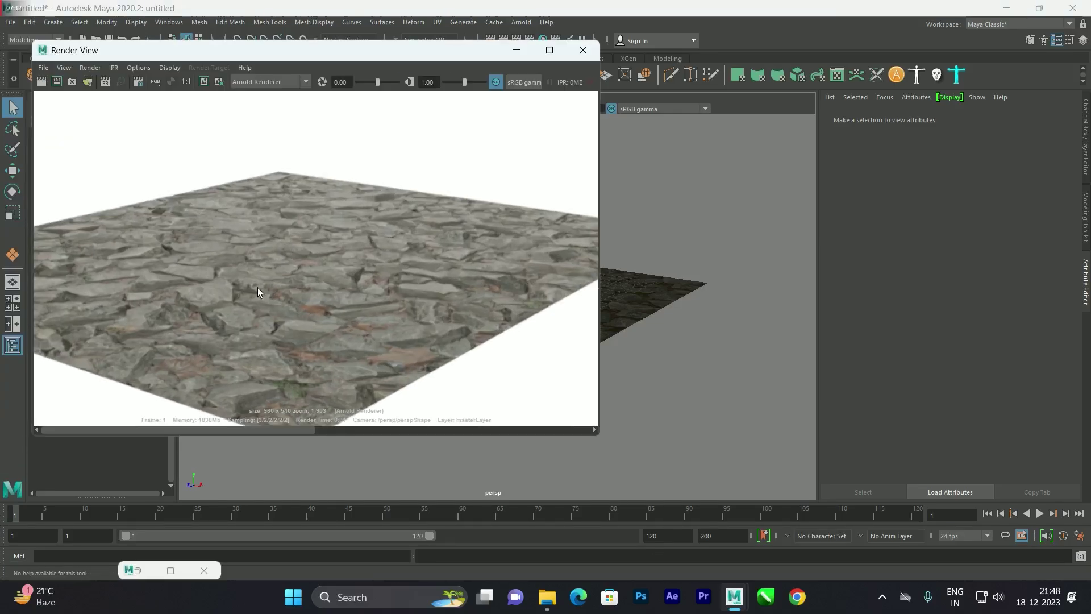
scroll(257, 284, "up", 1)
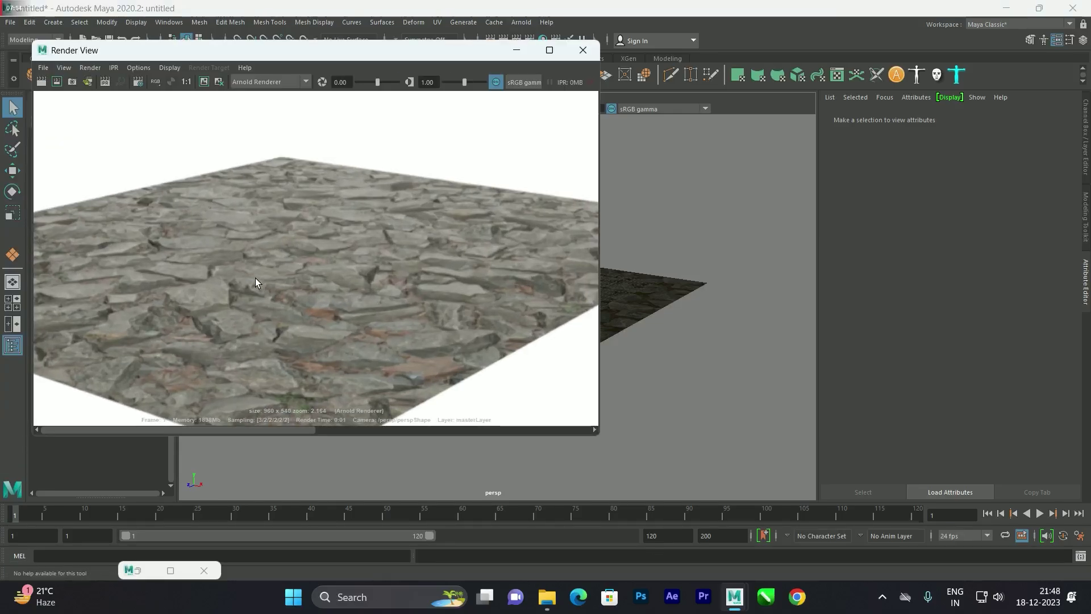
scroll(262, 274, "down", 2)
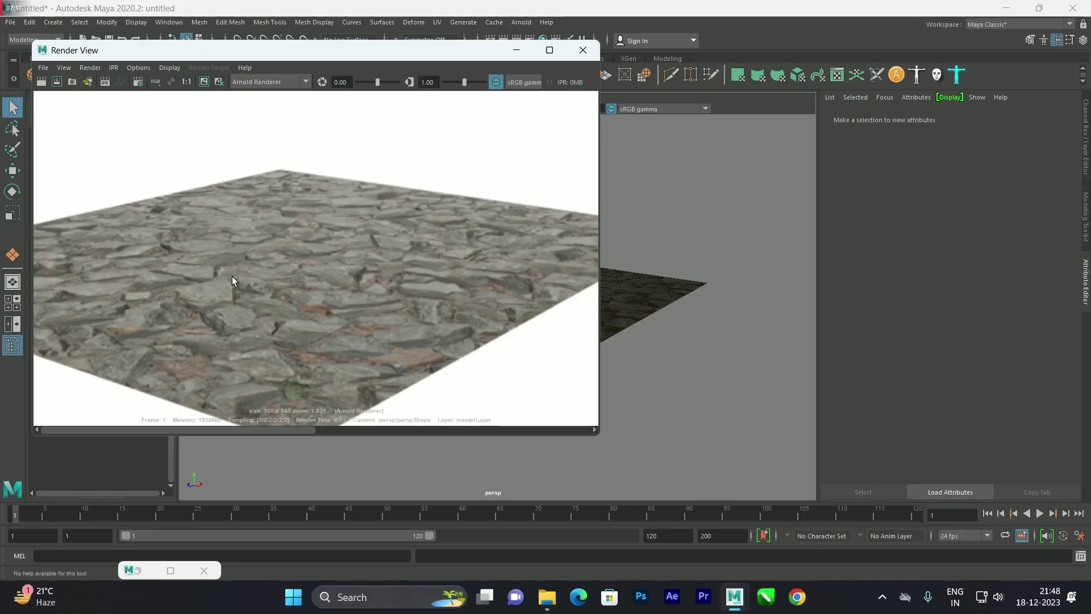
scroll(231, 276, "down", 1)
left_click_drag(179, 432, 379, 427)
left_click(294, 430)
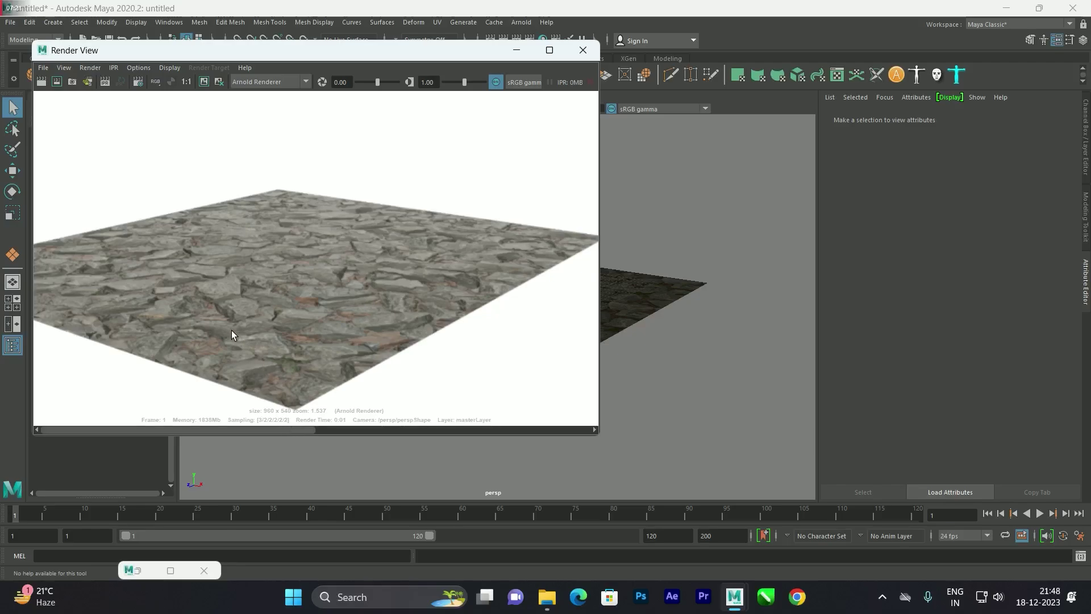
scroll(227, 310, "up", 1)
scroll(246, 322, "up", 1)
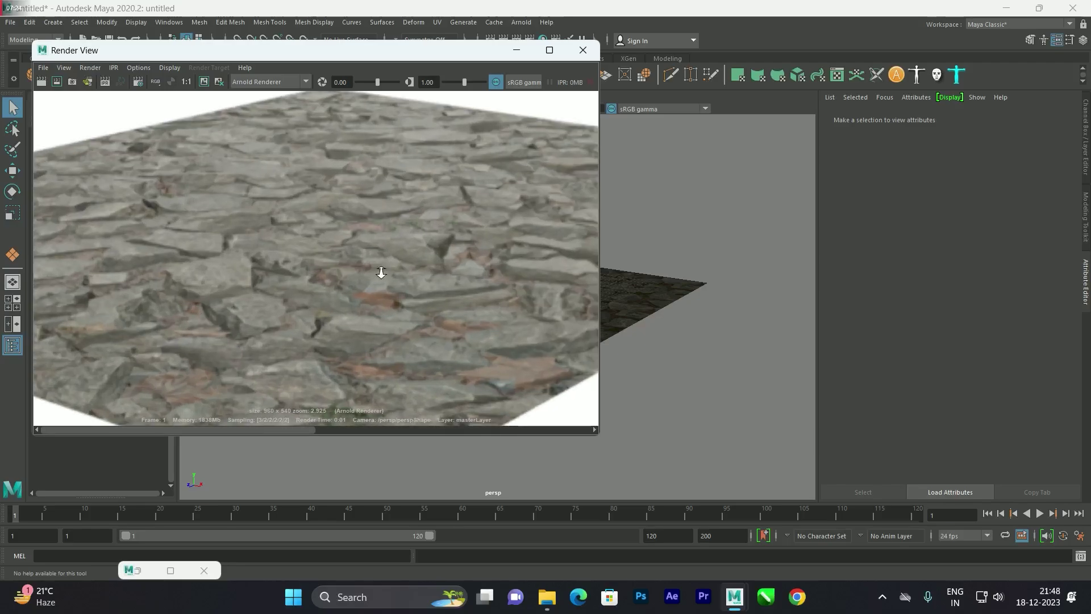
scroll(360, 250, "down", 4)
scroll(351, 251, "down", 2)
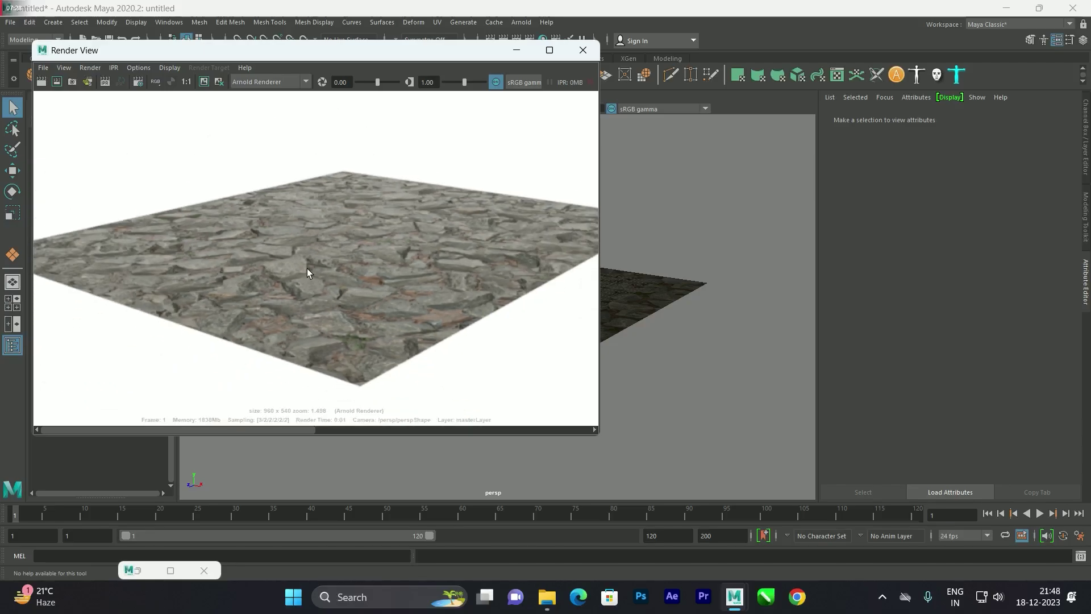
Return to the Hypershade and pan to the texture nodes and aiStandardSurface1SG
left_click(515, 52)
left_click(172, 570)
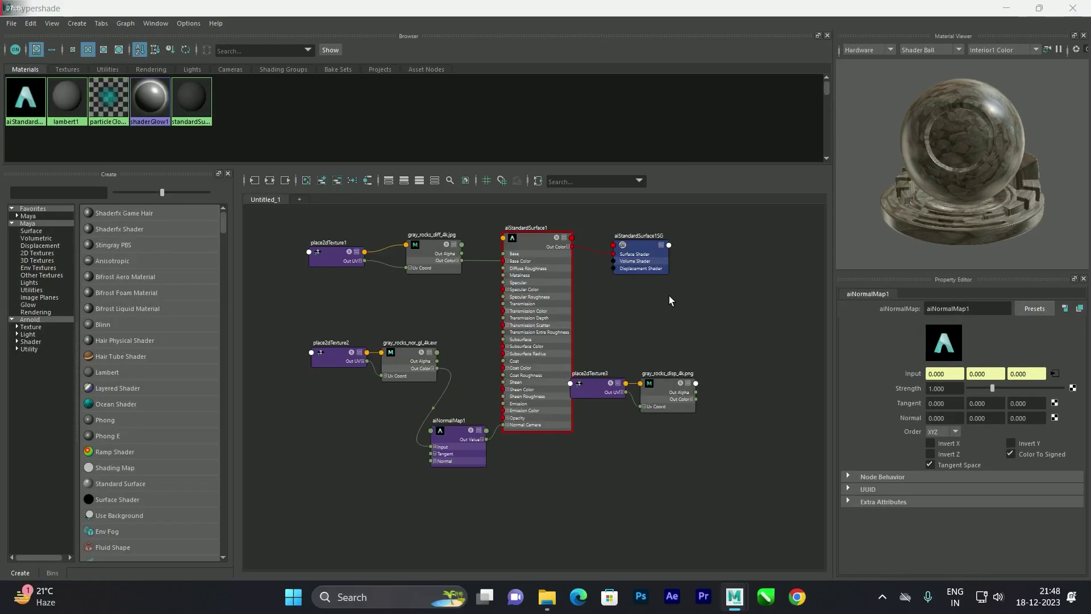
middle_click_drag(670, 295, 542, 360, "alt")
scroll(517, 390, "up", 4)
left_click(509, 233)
left_click(610, 388)
middle_click_drag(611, 388, 574, 368, "alt")
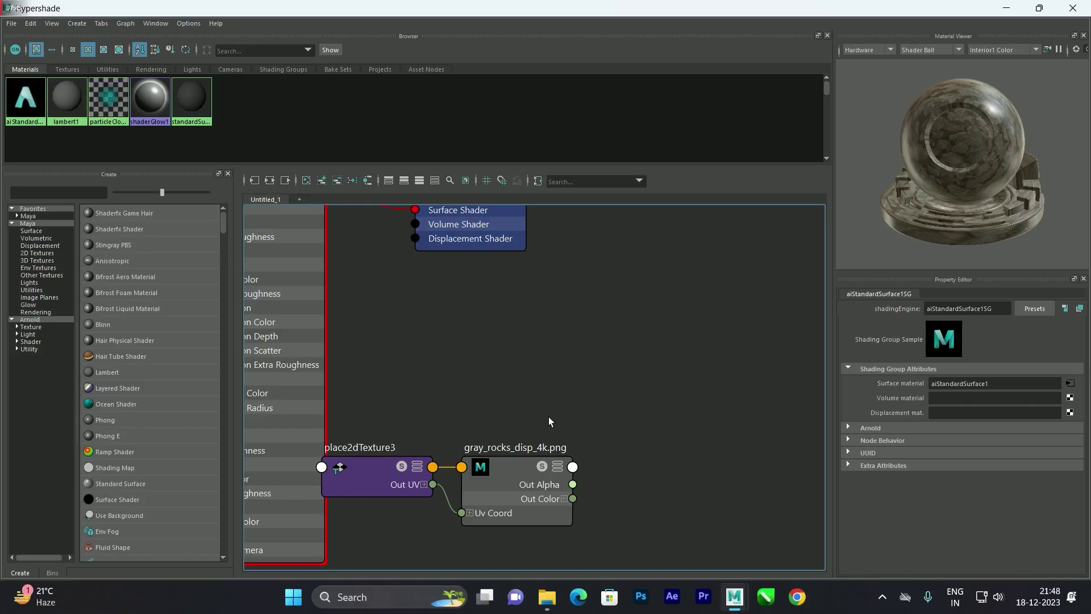
Create a displacementShader and feed gray_rocks_disp_4k's Out Color R into its Displacement
key("Tab")
type("disp")
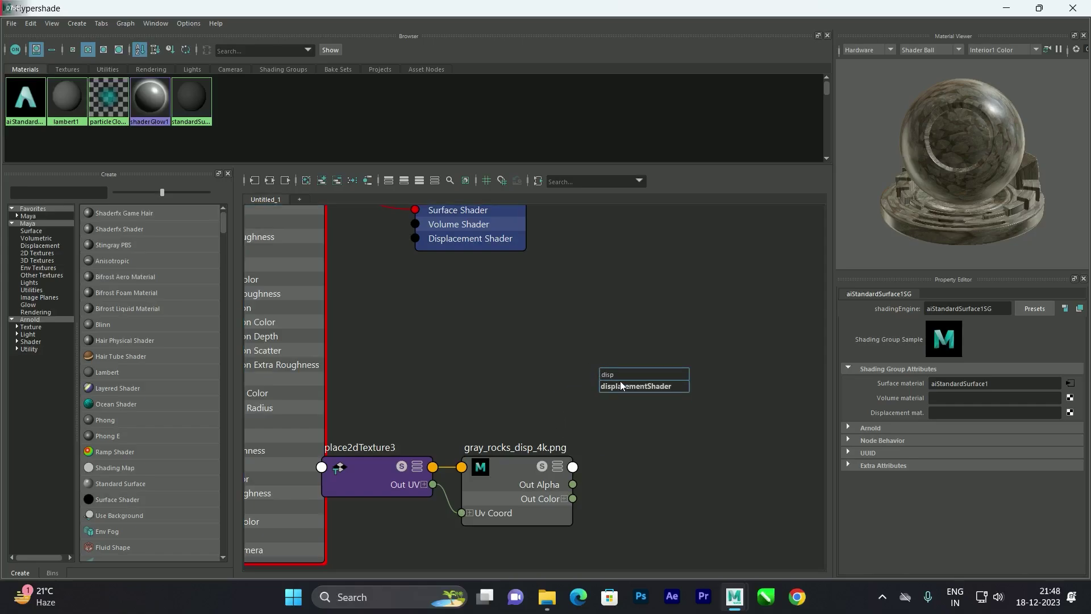
left_click(629, 384)
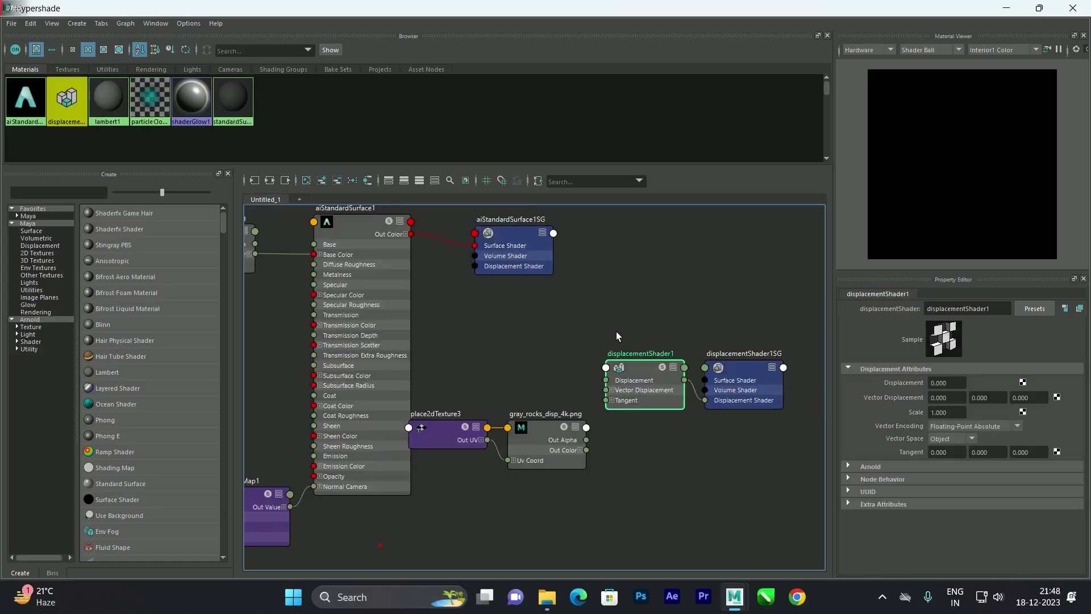
scroll(616, 332, "up", 3)
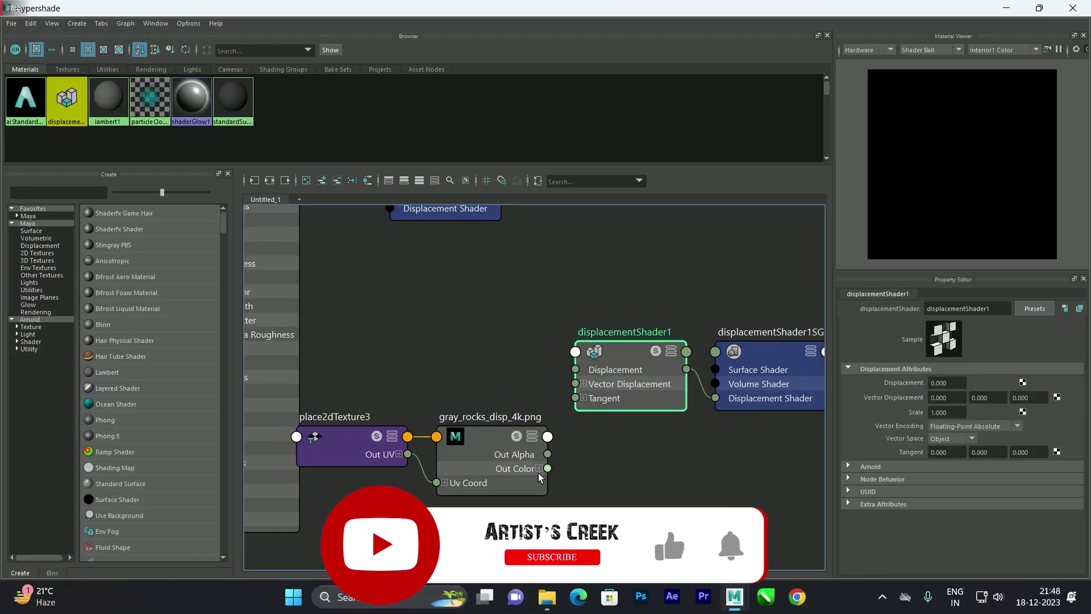
left_click_drag(547, 469, 588, 471)
left_click(539, 468)
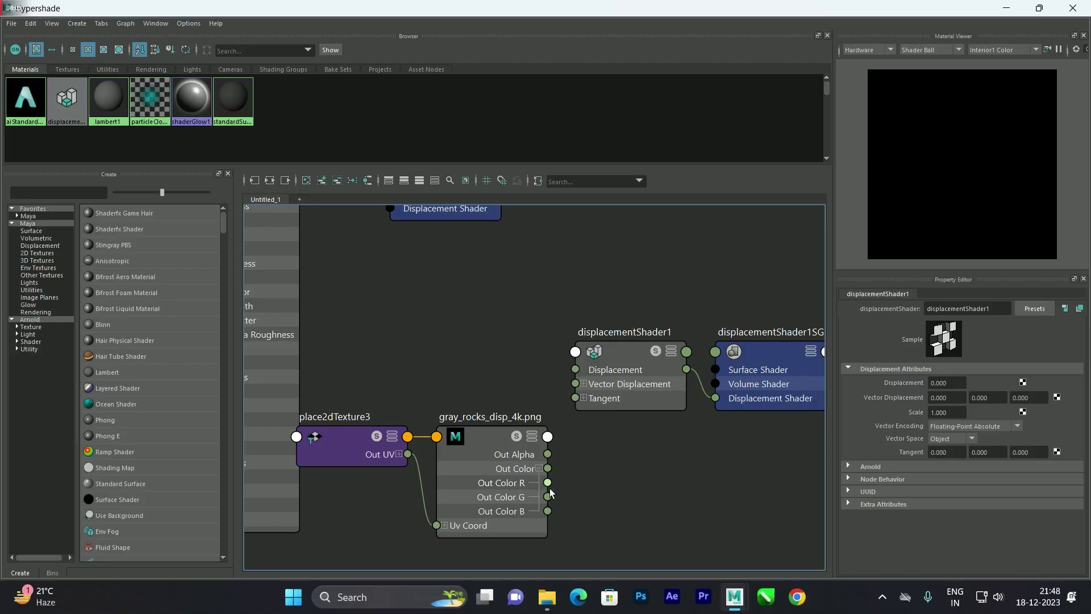
middle_click_drag(574, 481, 536, 483, "alt")
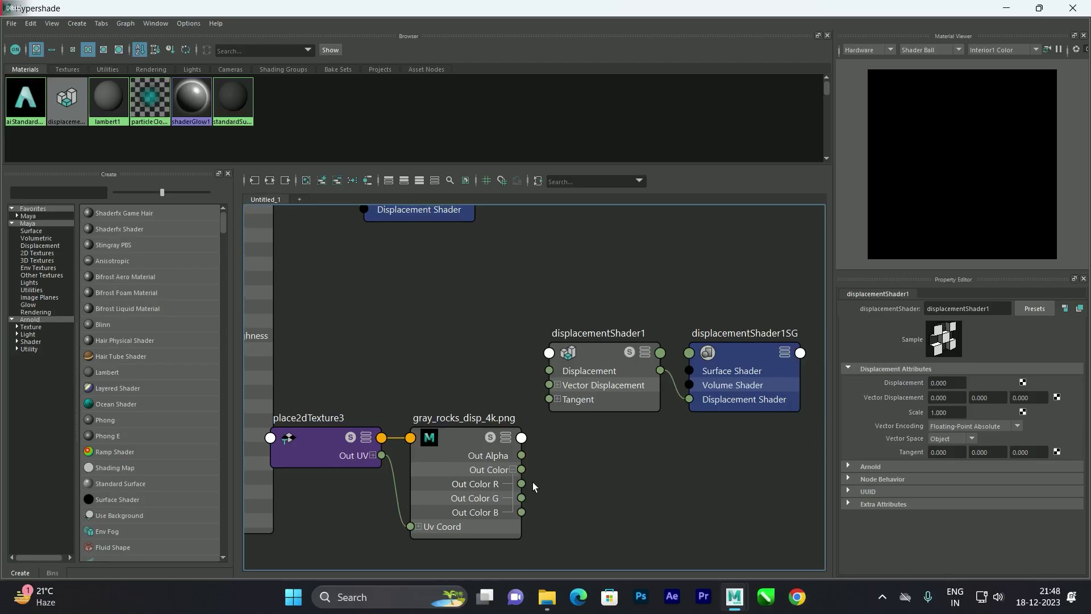
left_click_drag(558, 467, 549, 370)
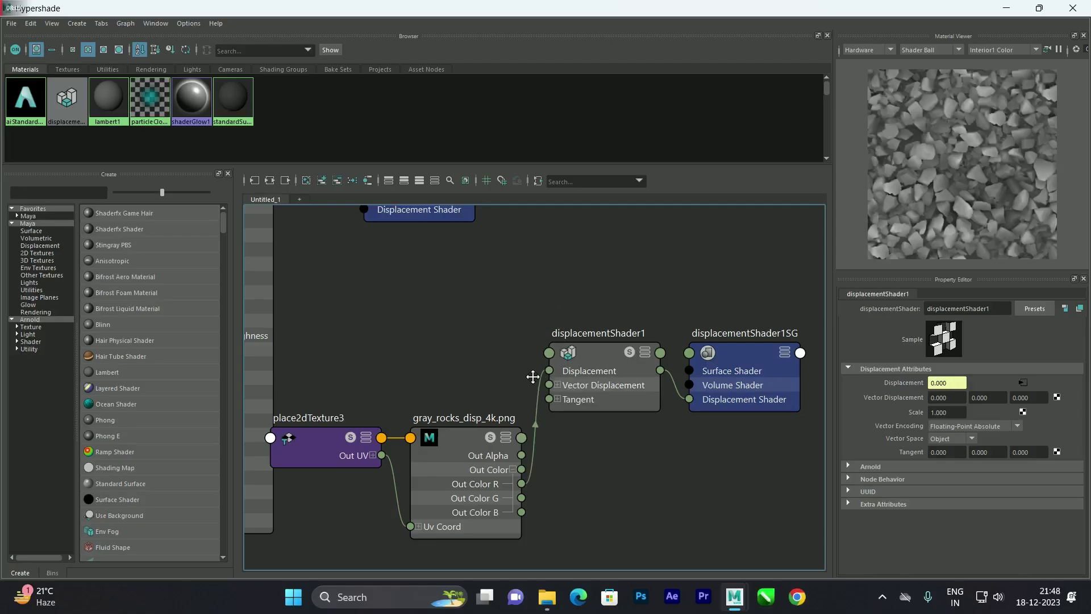
Connect displacementShader1 to aiStandardSurface1SG's Displacement Shader and select the extra displacementShader1SG
middle_click_drag(588, 293, 574, 383, "alt")
left_click_drag(646, 460, 350, 302)
left_click(708, 443)
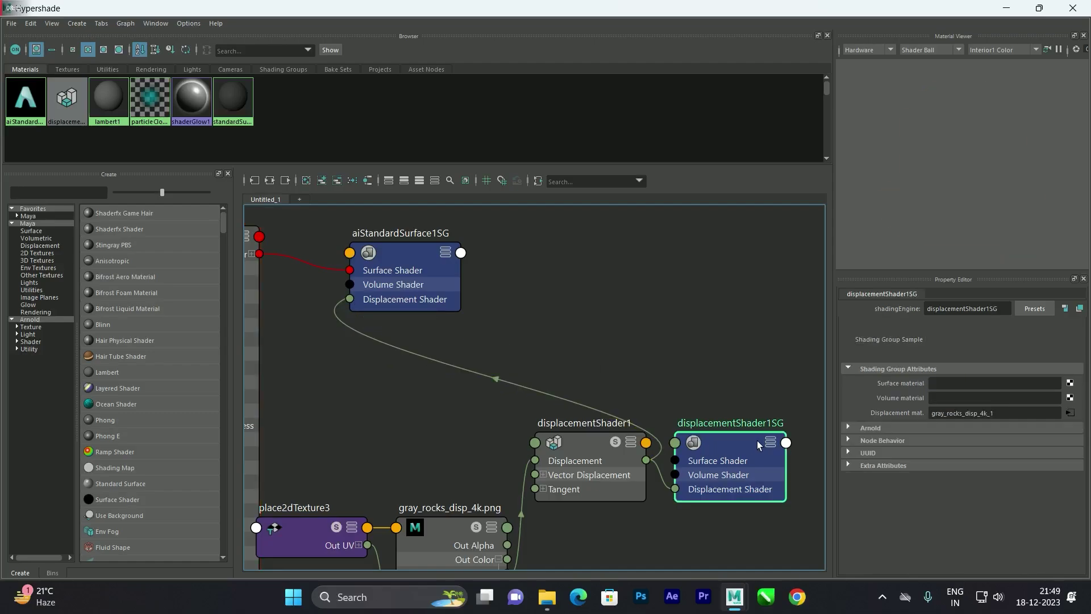
Delete displacementShader1SG and select pPlane1 in the viewport
key("Delete")
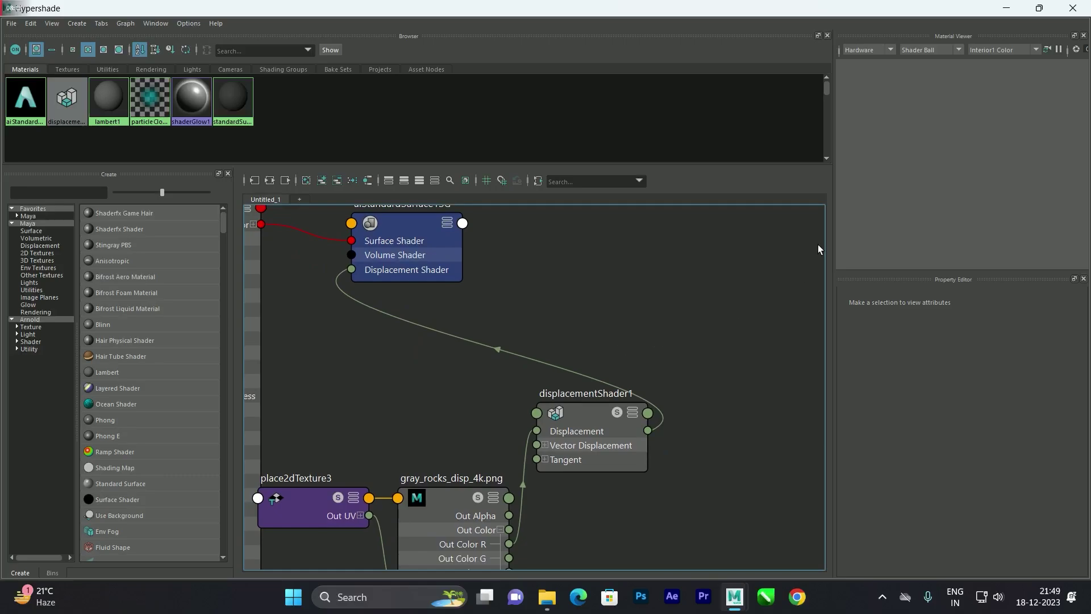
left_click(1006, 8)
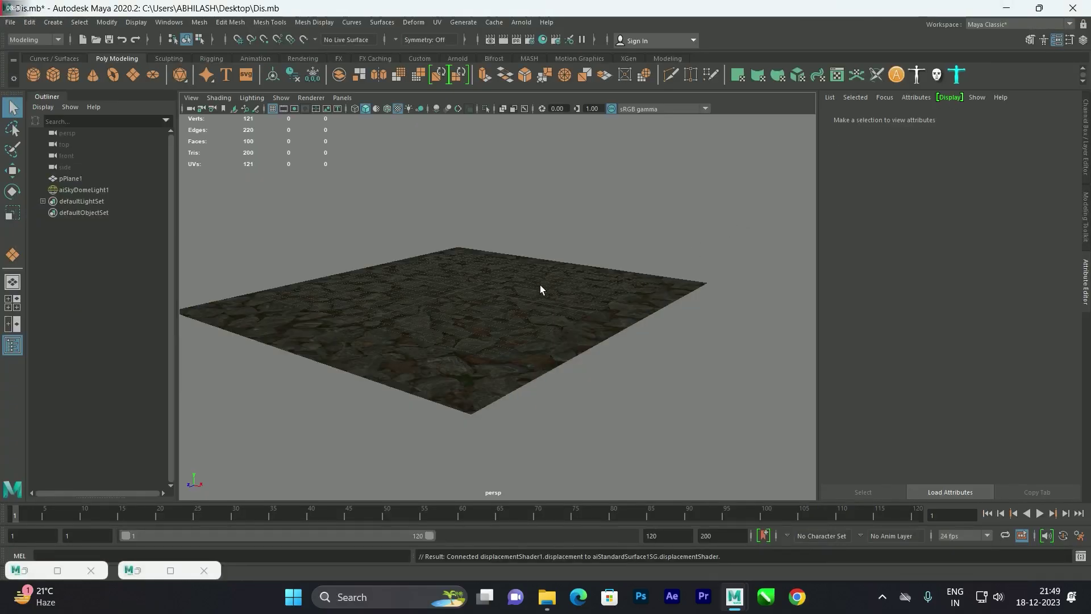
left_click(456, 310)
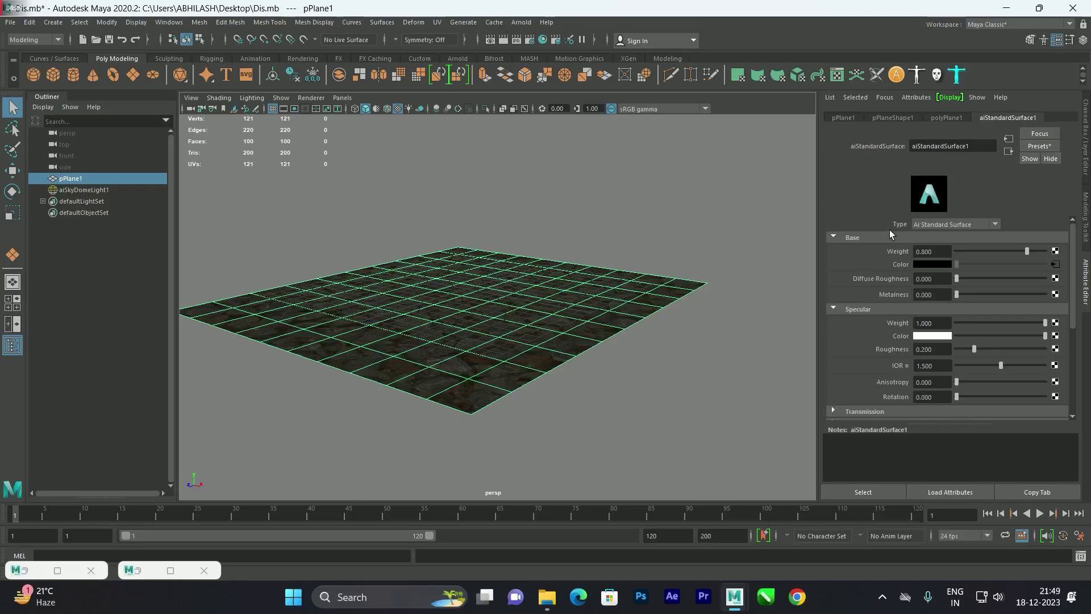
Set pPlaneShape1's Arnold subdivision Type to catclark with 4 iterations
left_click(885, 119)
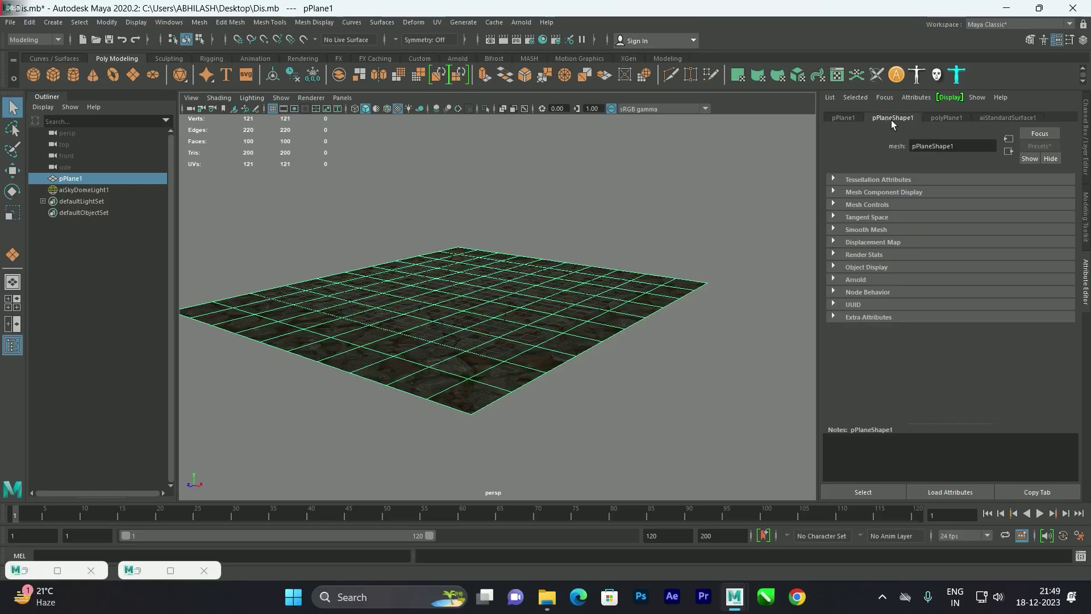
left_click(834, 279)
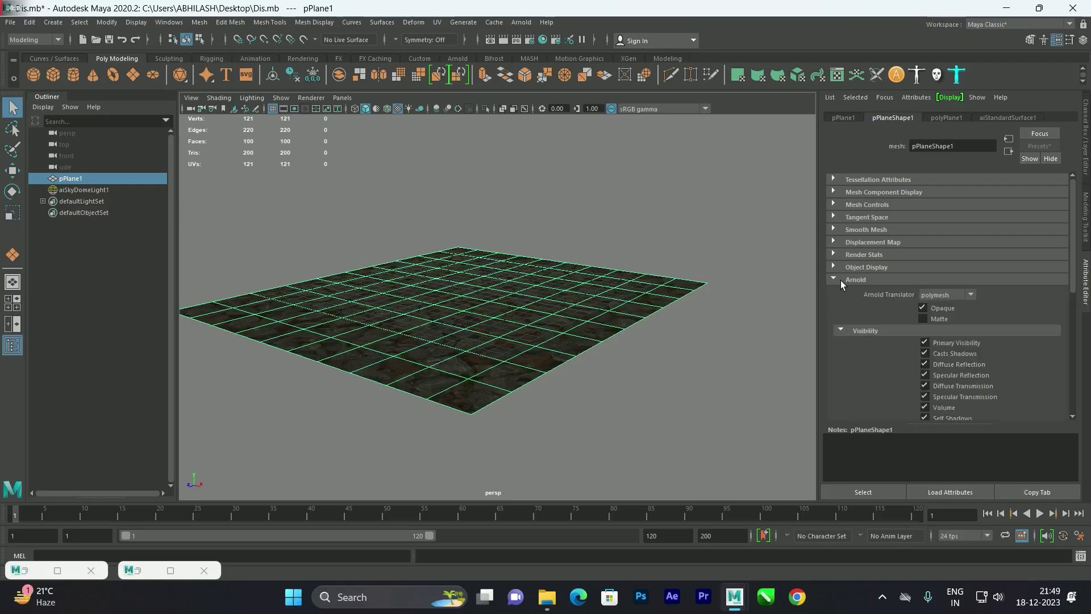
scroll(850, 329, "down", 6)
scroll(861, 301, "down", 5)
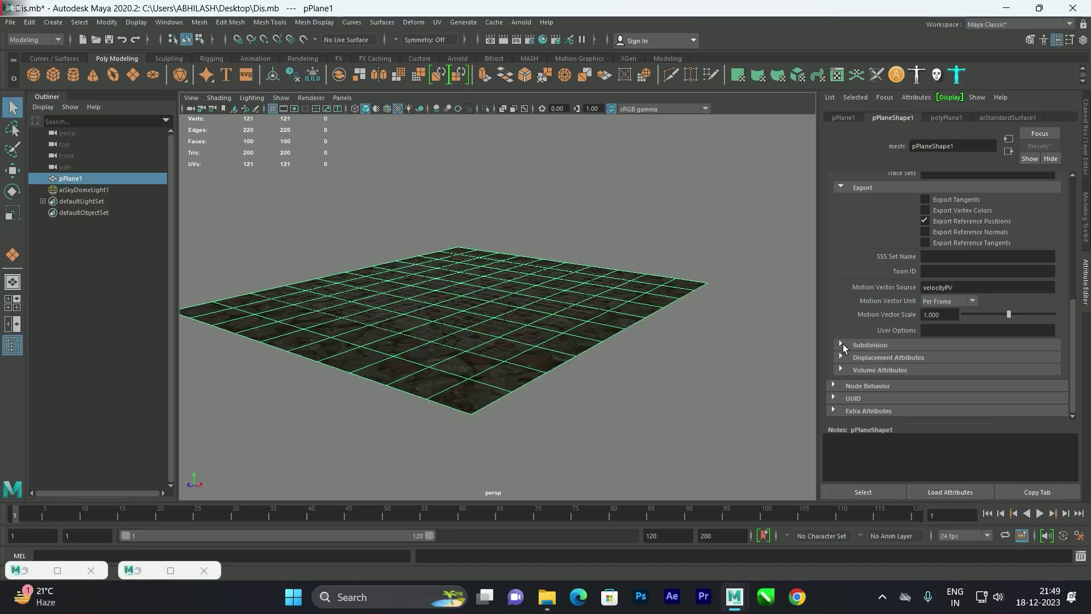
left_click(844, 343)
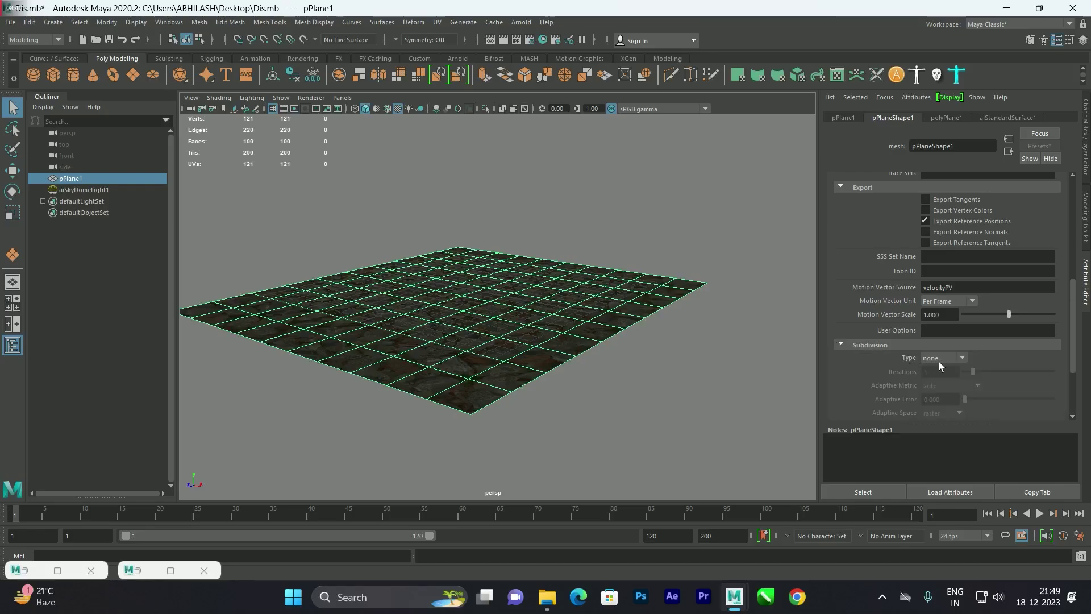
left_click(942, 357)
left_click(941, 387)
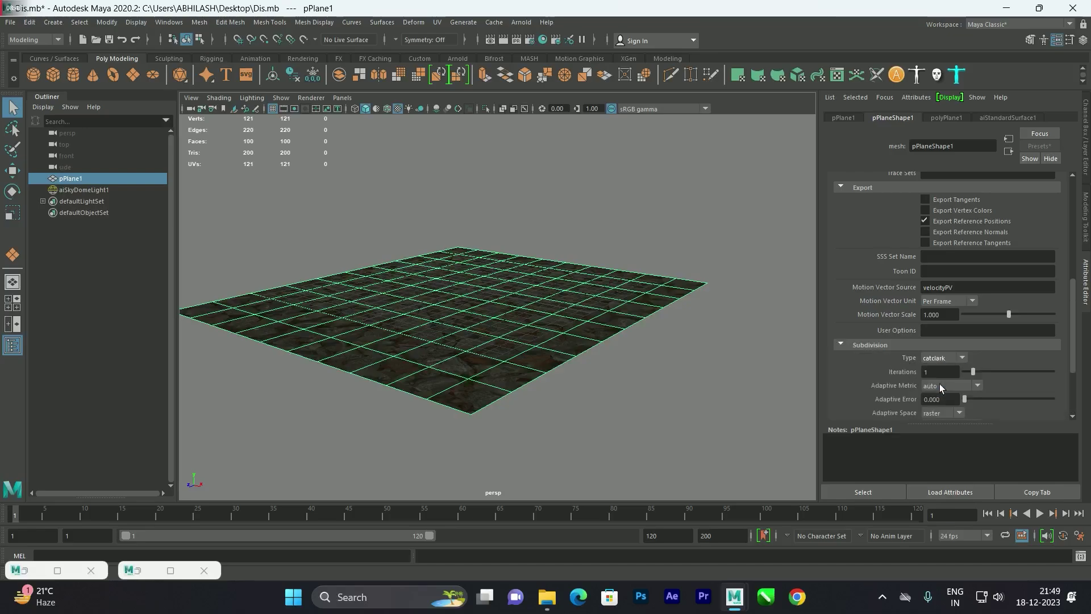
left_click(933, 371)
type("4")
key("Return")
Expand the plane's Arnold Displacement Attributes settings
scroll(878, 366, "down", 2)
scroll(874, 378, "down", 2)
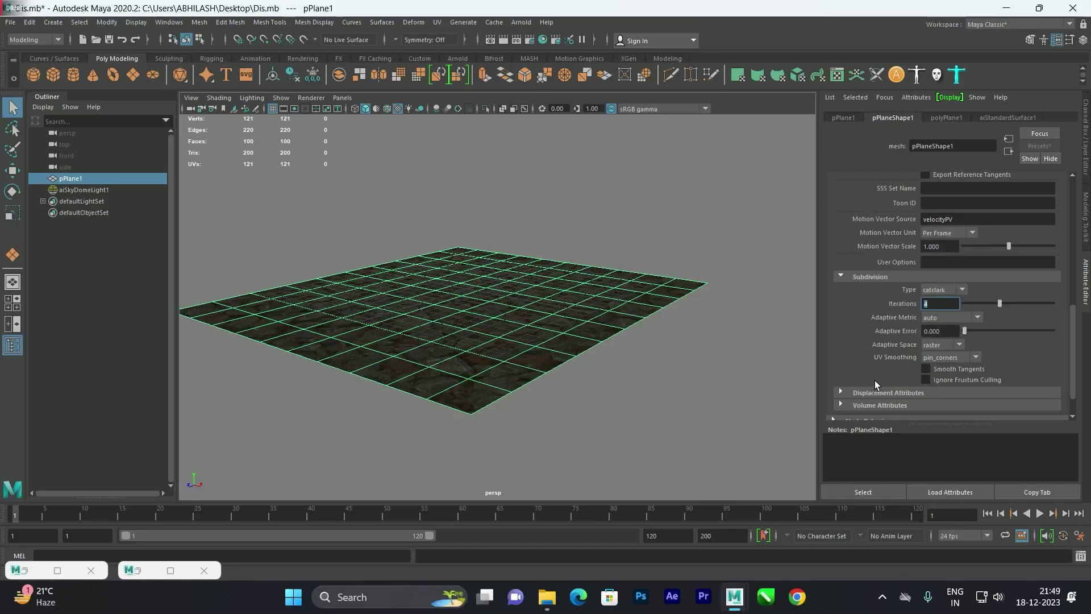
left_click(841, 393)
scroll(859, 375, "down", 4)
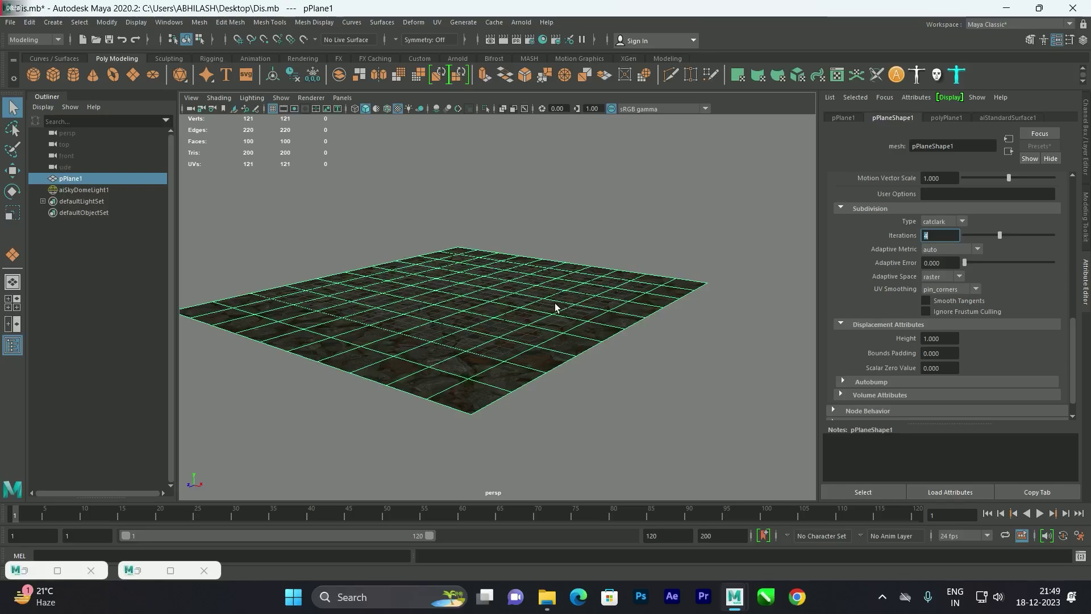
left_click(496, 39)
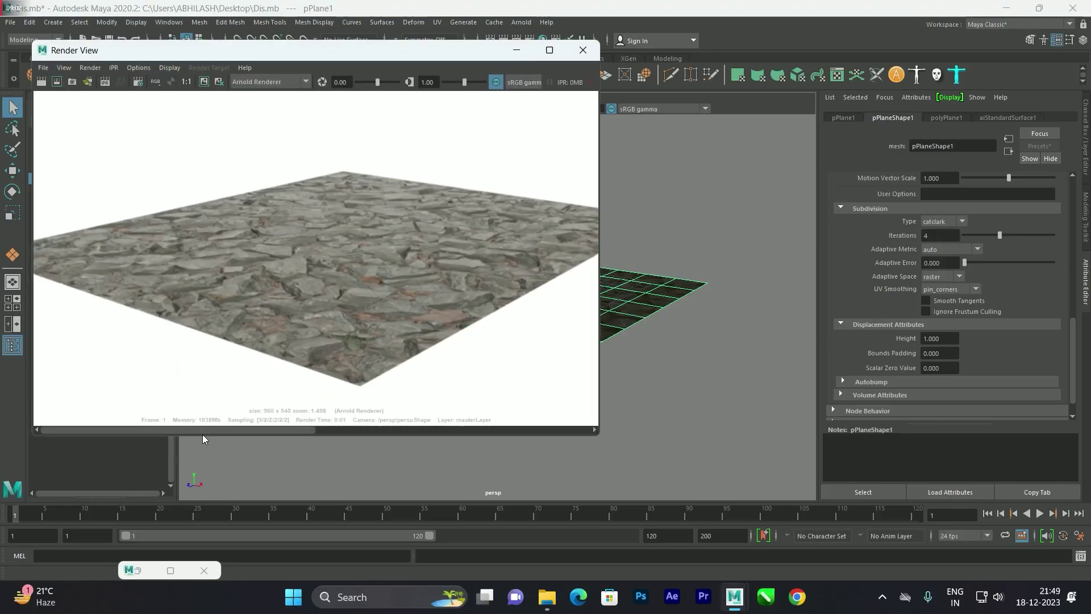
left_click_drag(204, 428, 243, 311)
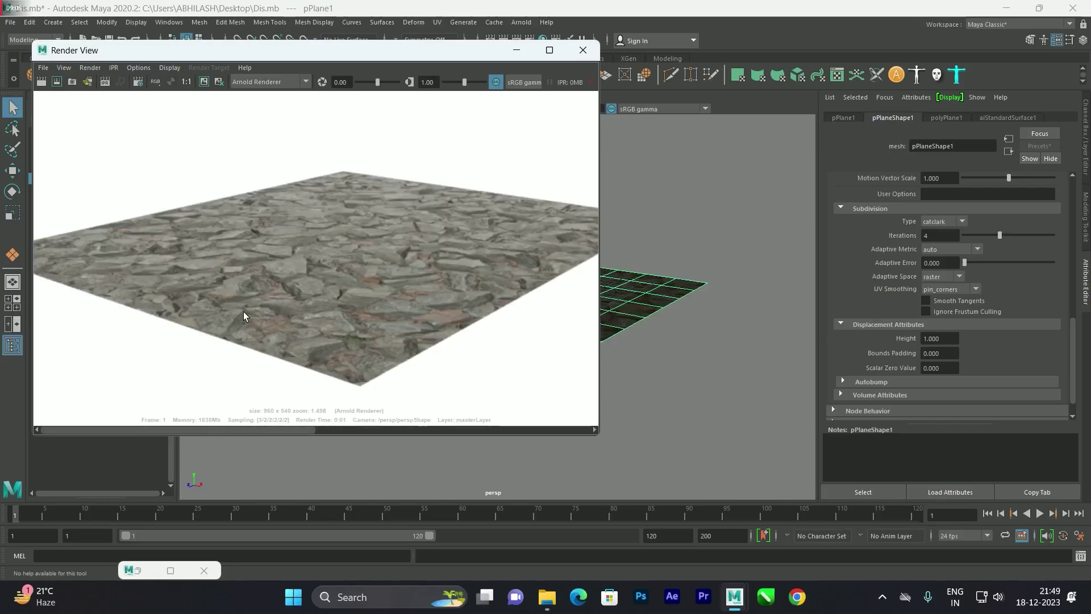
left_click(43, 67)
left_click(80, 178)
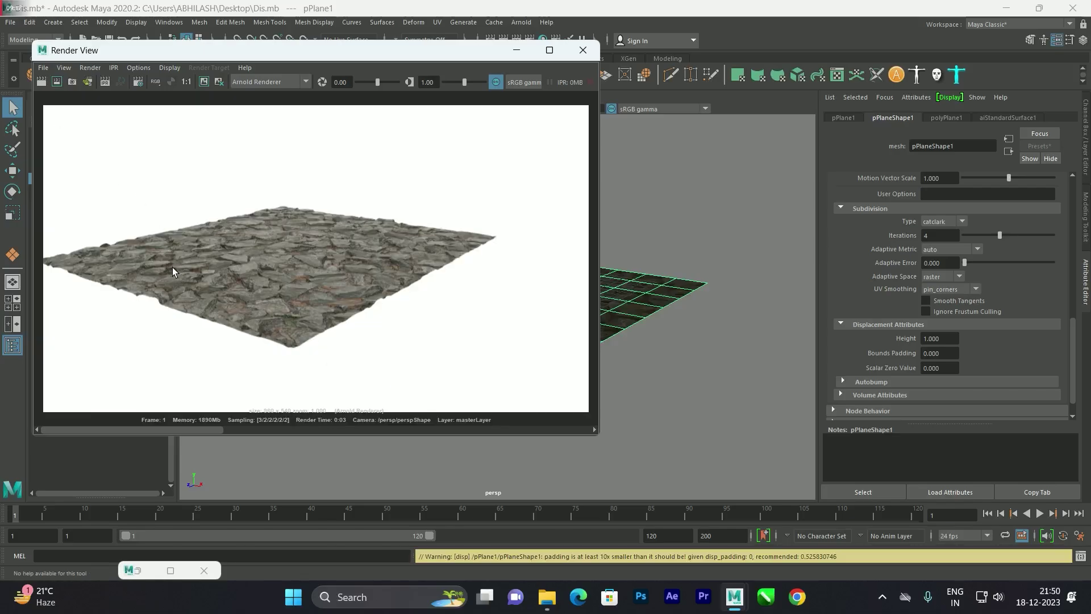
scroll(172, 294, "up", 3)
scroll(185, 290, "up", 2)
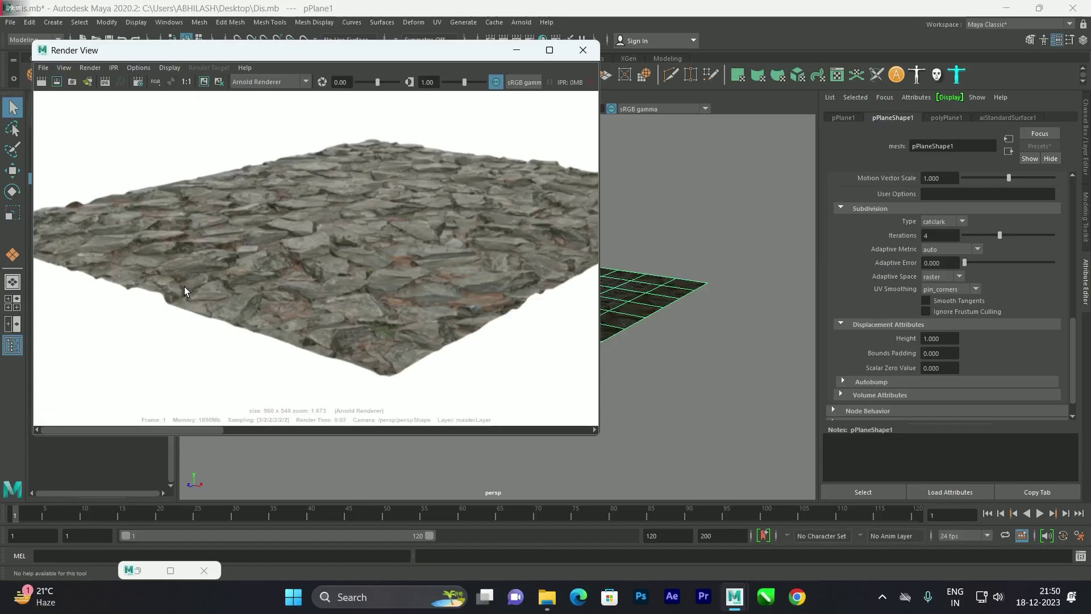
scroll(179, 290, "down", 2)
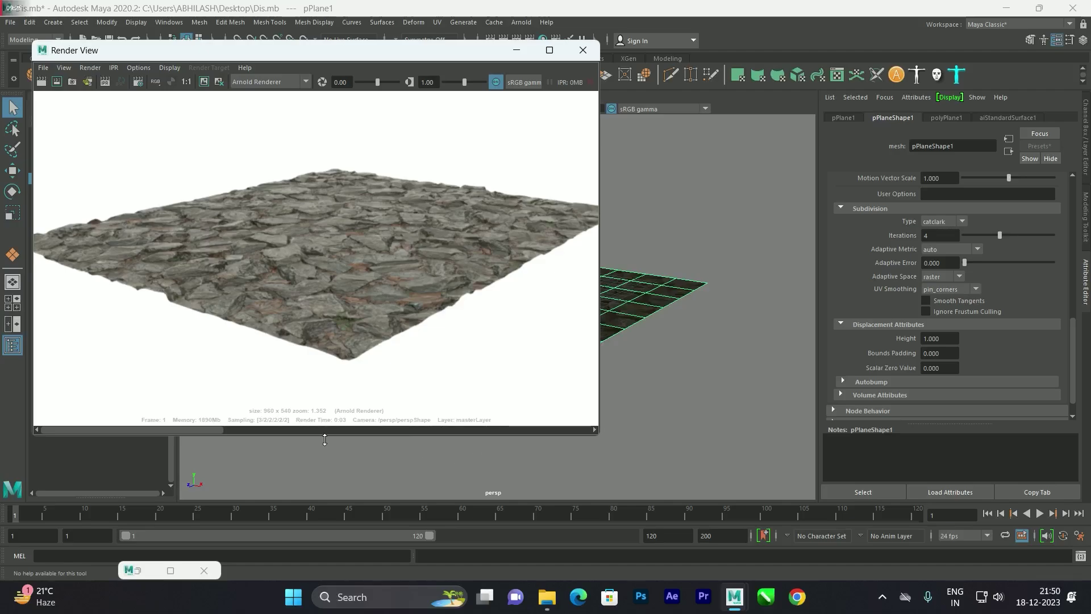
left_click_drag(205, 431, 353, 436)
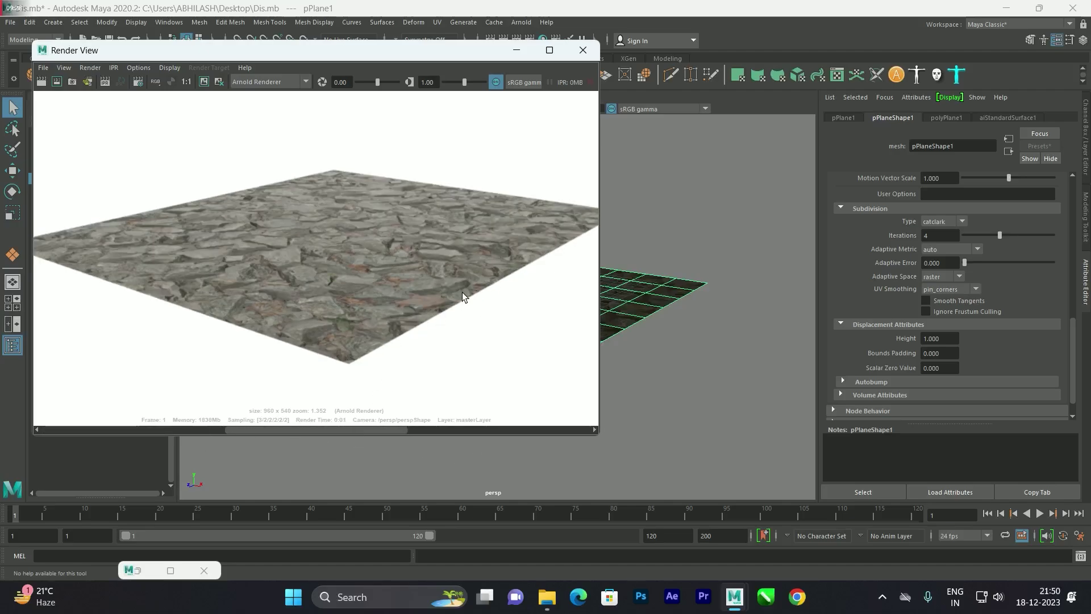
scroll(298, 274, "up", 1)
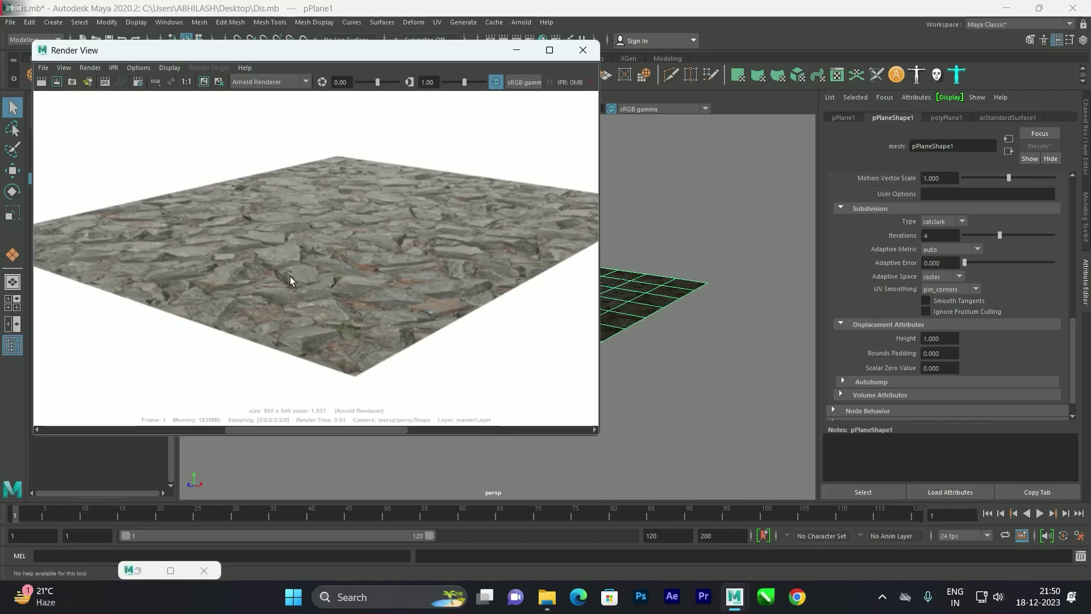
scroll(281, 278, "up", 1)
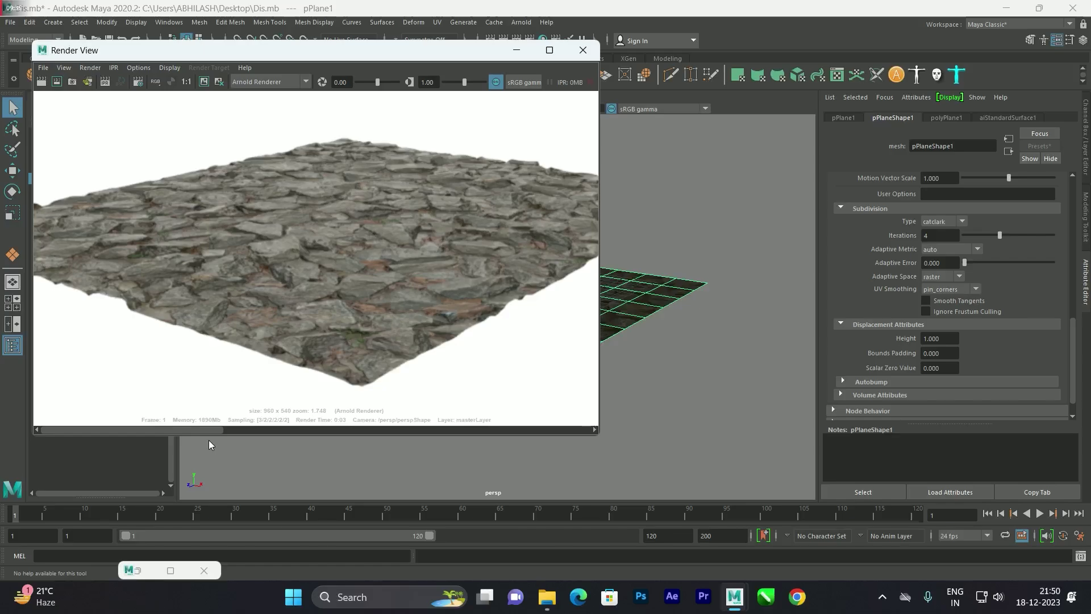
left_click(515, 57)
Change displacementShader1's Scale to 3 in the Hypershade Property Editor
left_click(170, 570)
middle_click_drag(486, 396, 487, 341, "alt")
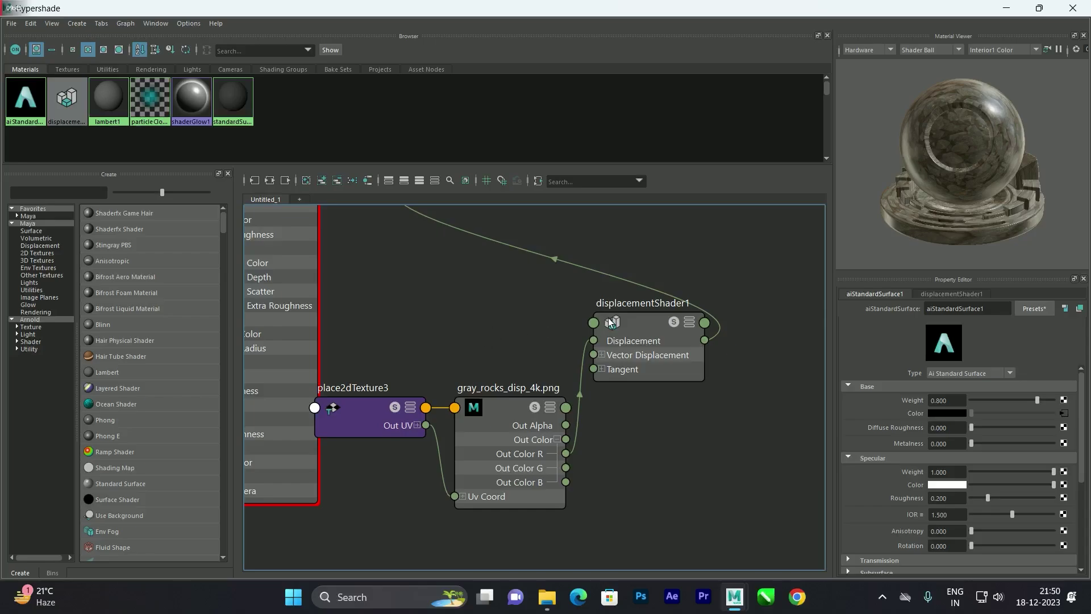
left_click(648, 324)
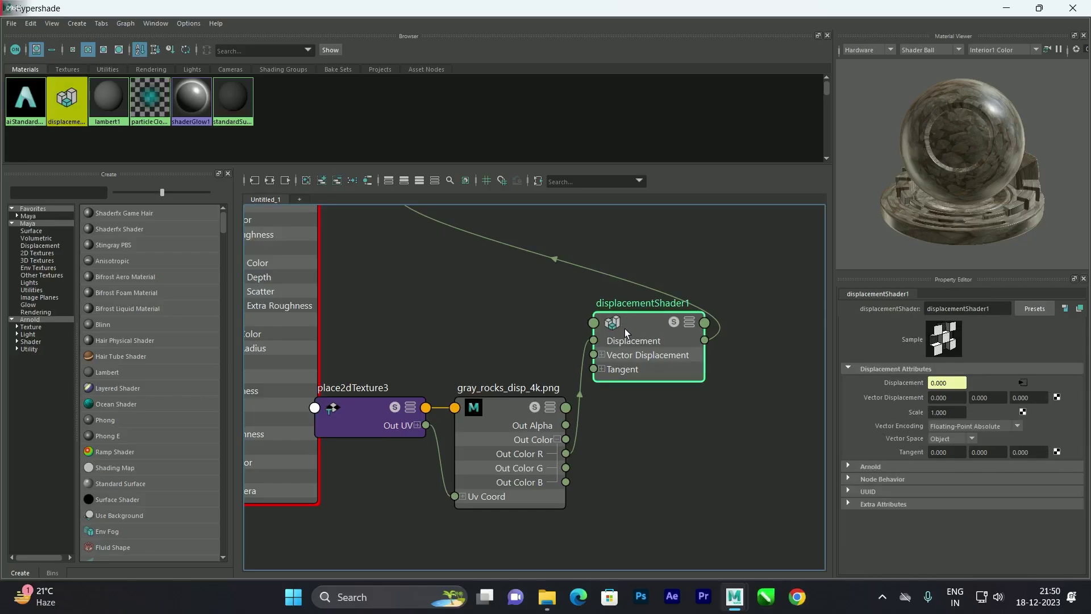
left_click(916, 412)
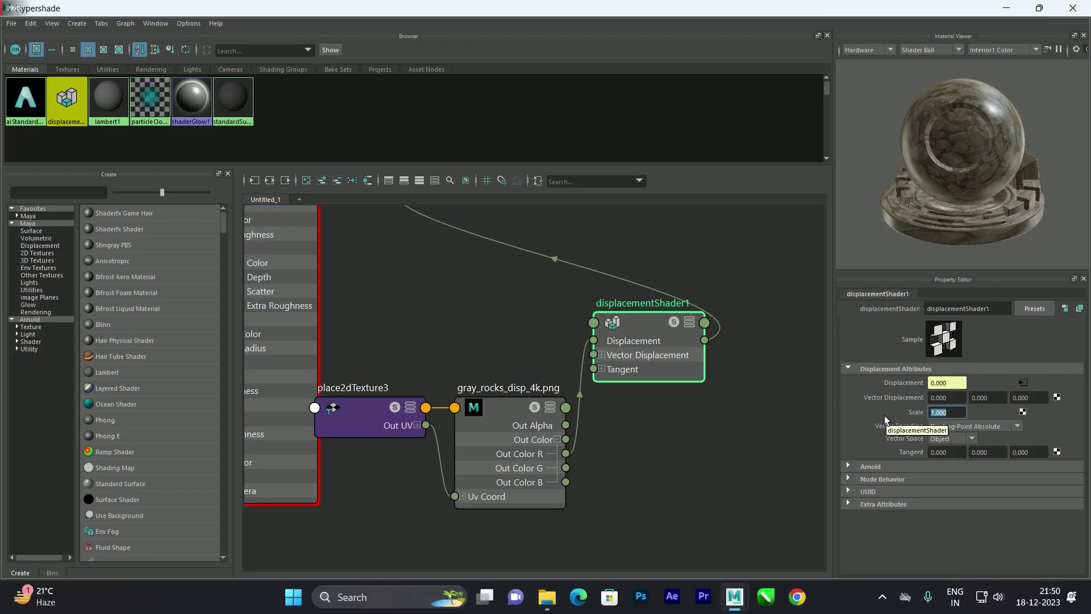
type("3")
key("Return")
left_click(1006, 8)
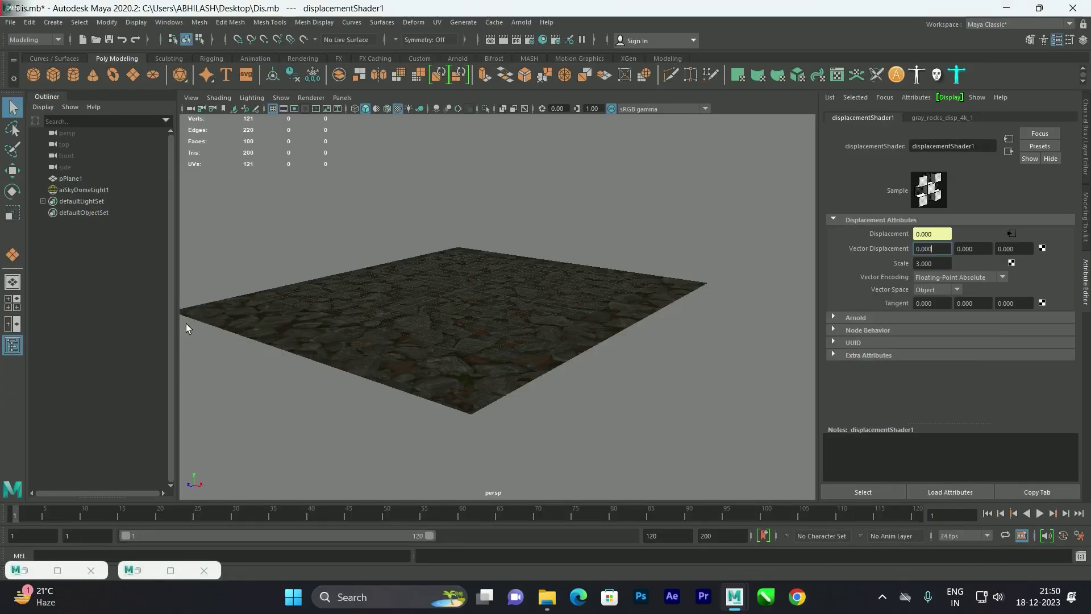
Keep the previous image and redo the Arnold render with Scale 3 displacement
left_click(57, 570)
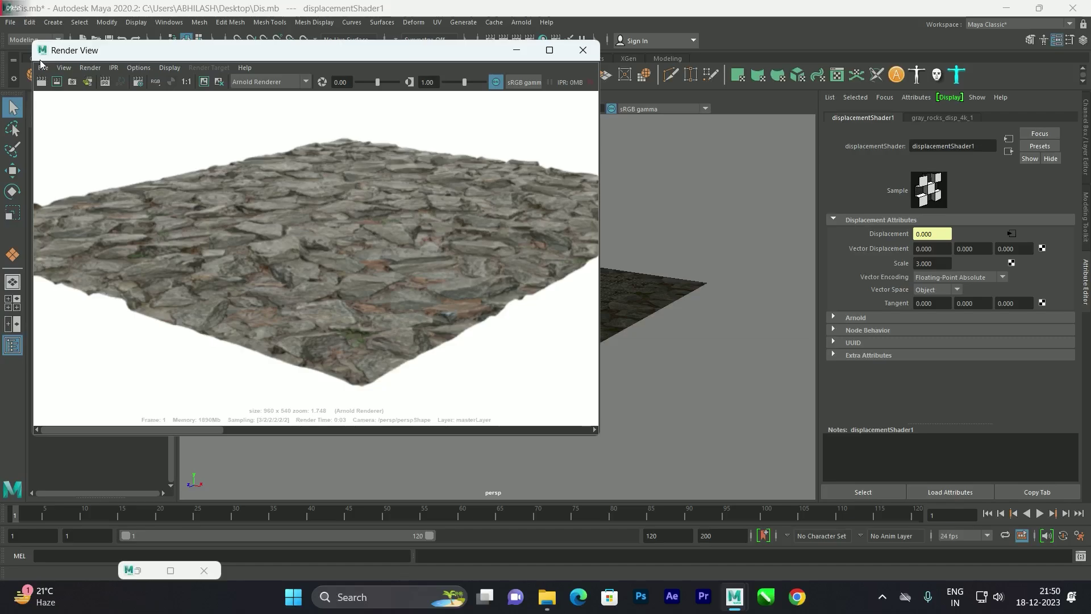
left_click(42, 67)
left_click(80, 180)
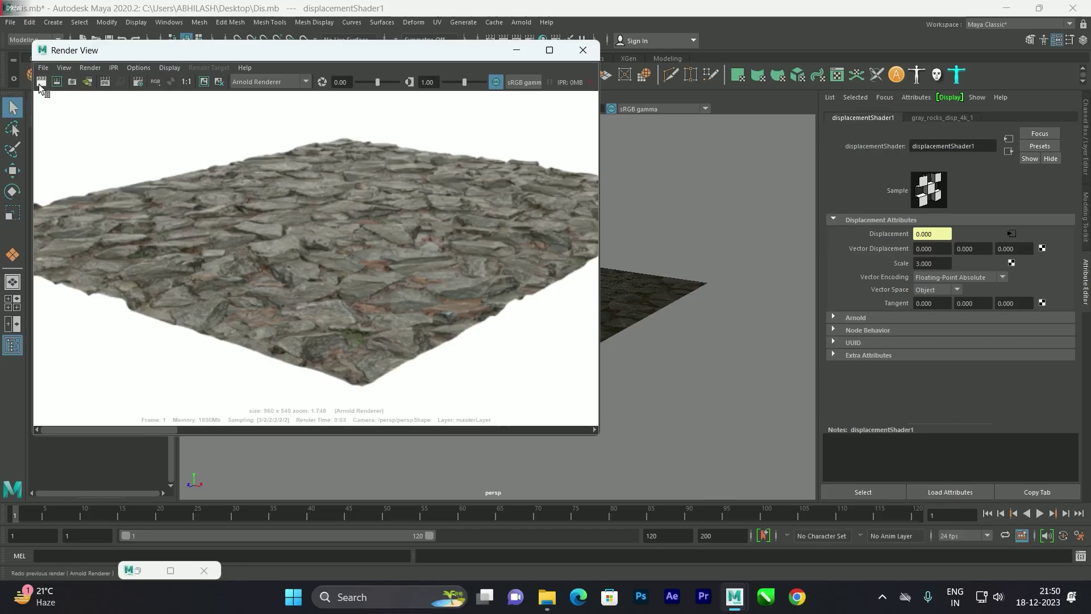
left_click(39, 85)
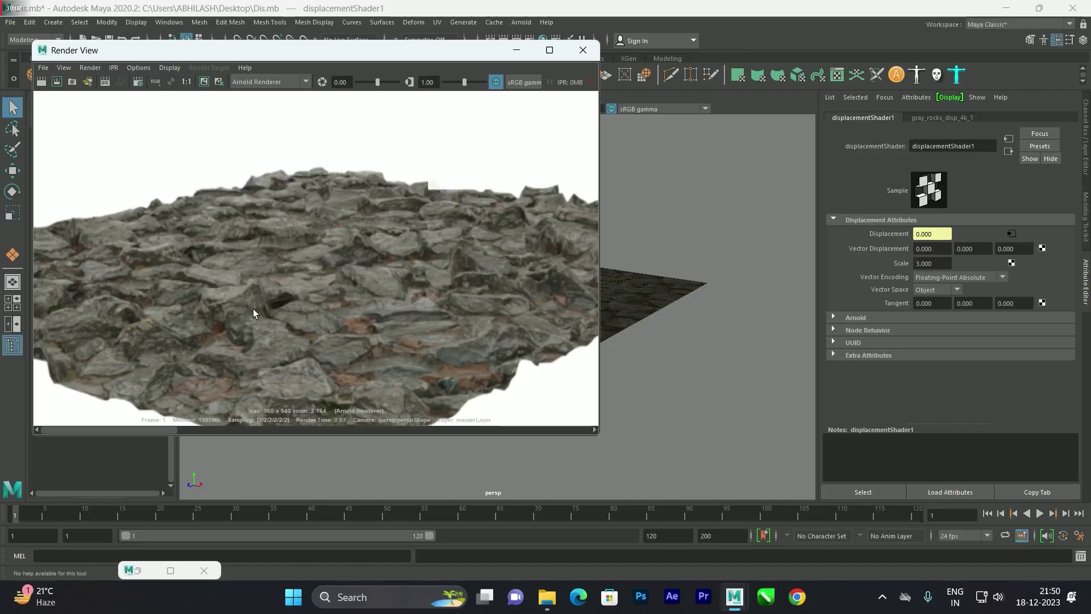
scroll(312, 301, "down", 1)
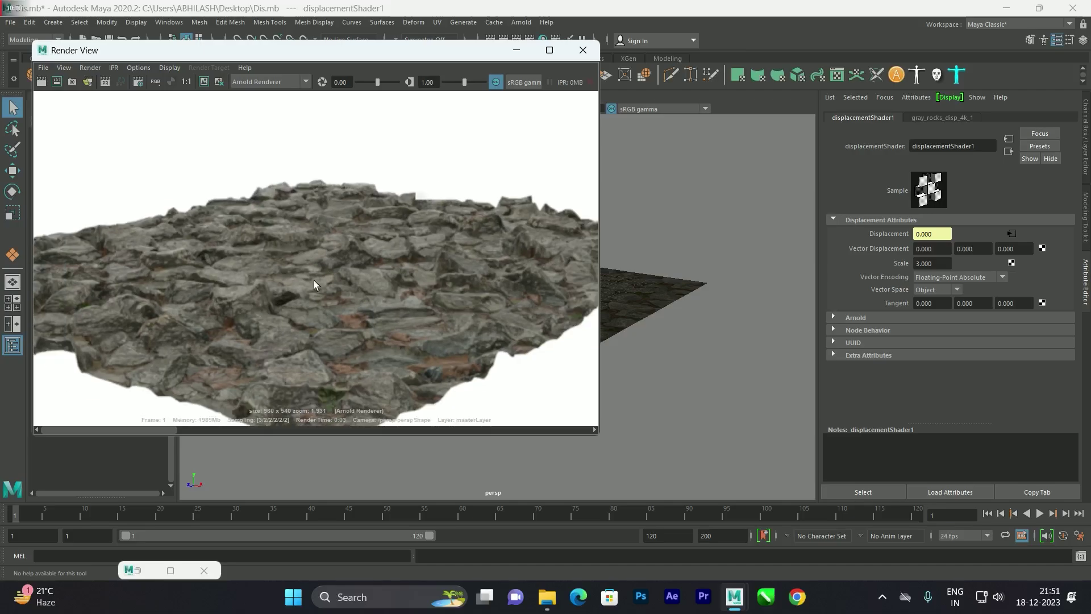
left_click(516, 50)
Change displacementShader1's Scale value to 6 in the Hypershade
left_click(140, 571)
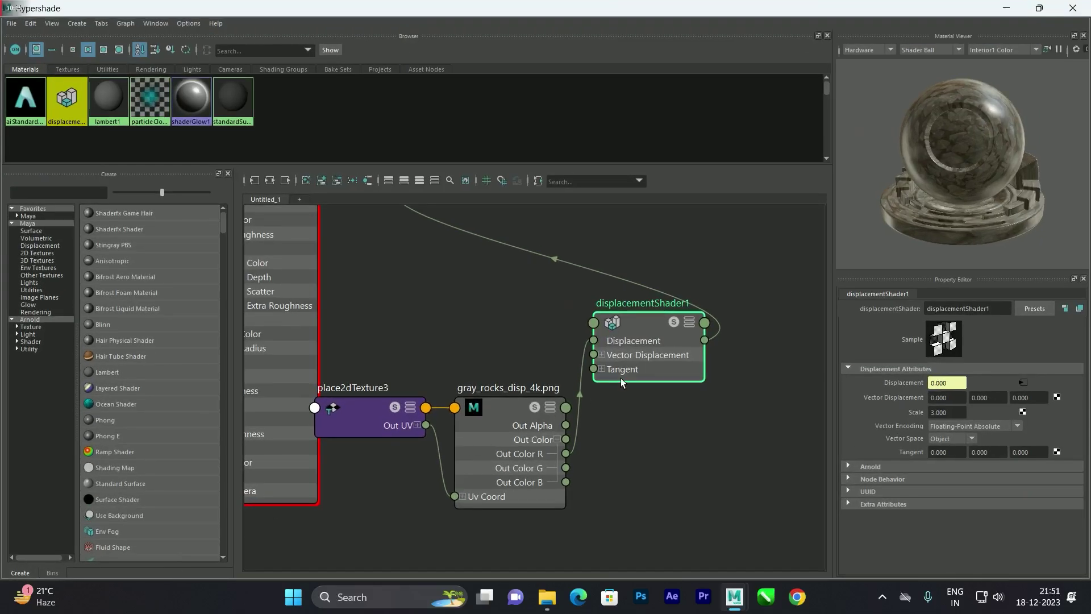
left_click_drag(950, 412, 896, 417)
type("6")
key("Return")
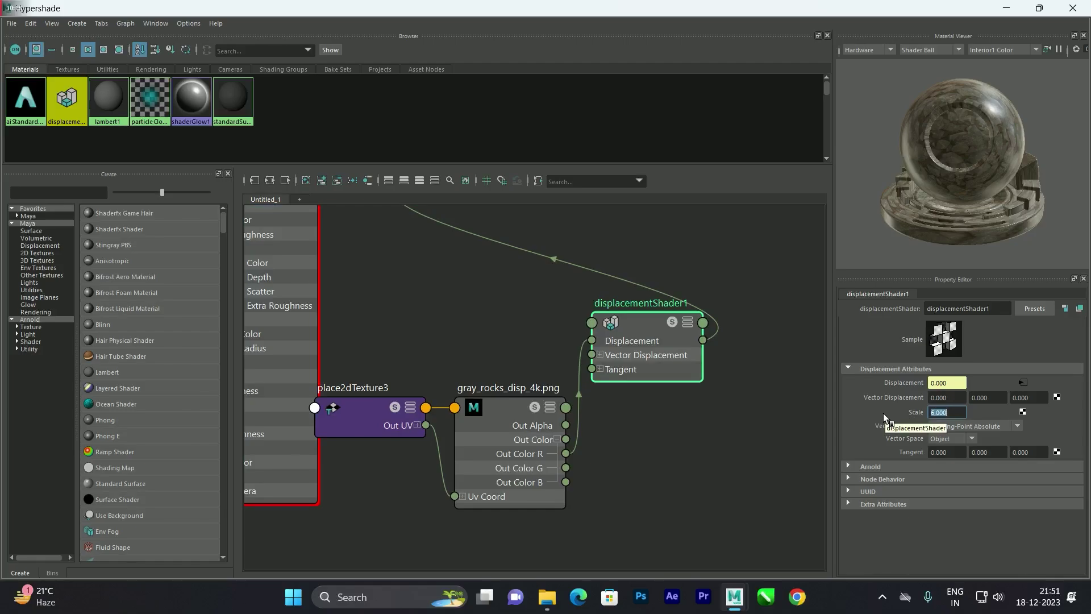
left_click(1012, 8)
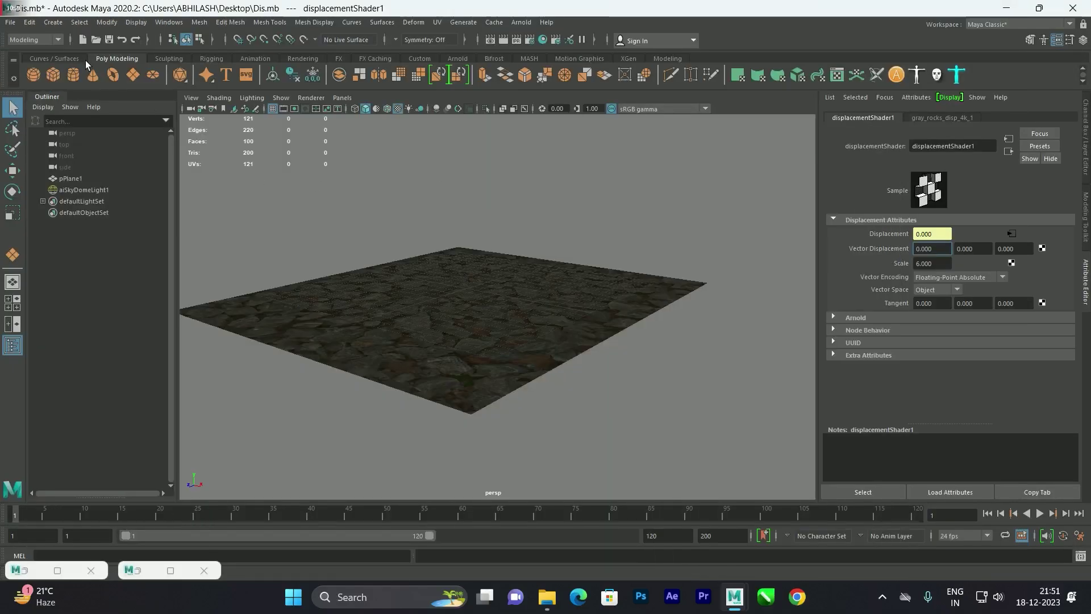
Review the Arnold render showing the Scale 6 rock displacement
left_click(606, 40)
scroll(317, 244, "up", 2)
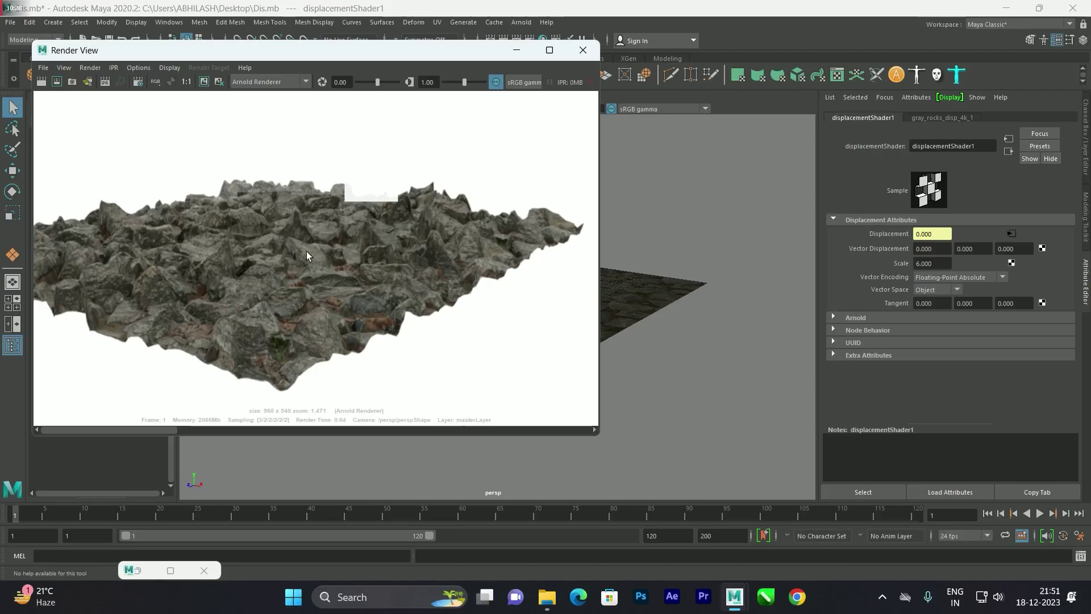
scroll(262, 253, "down", 3)
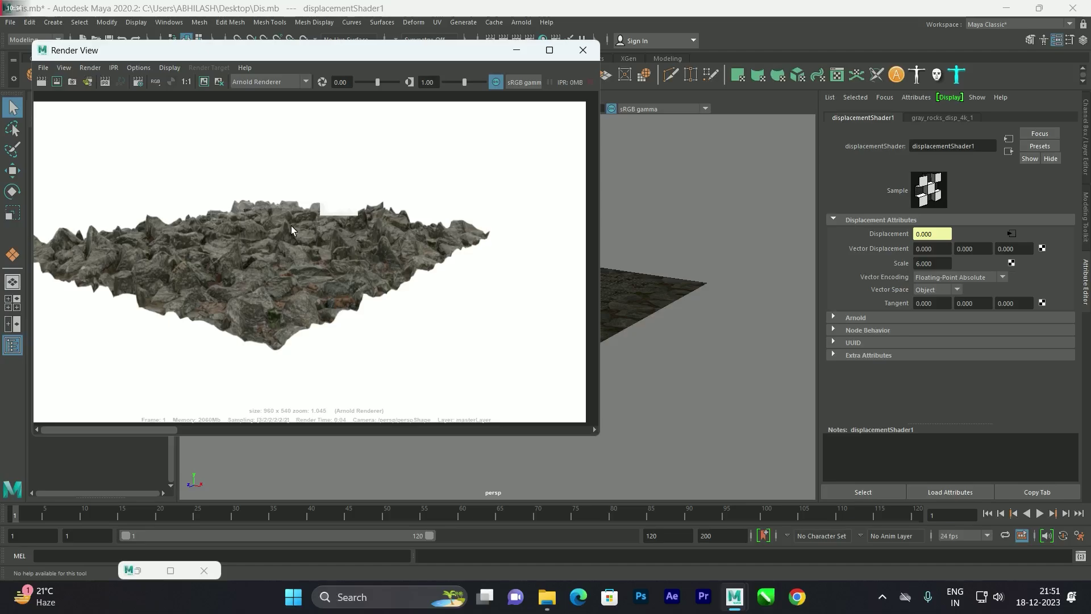
Select pPlane1 to load pPlaneShape1's Displacement Attributes in the Attribute Editor
left_click(171, 570)
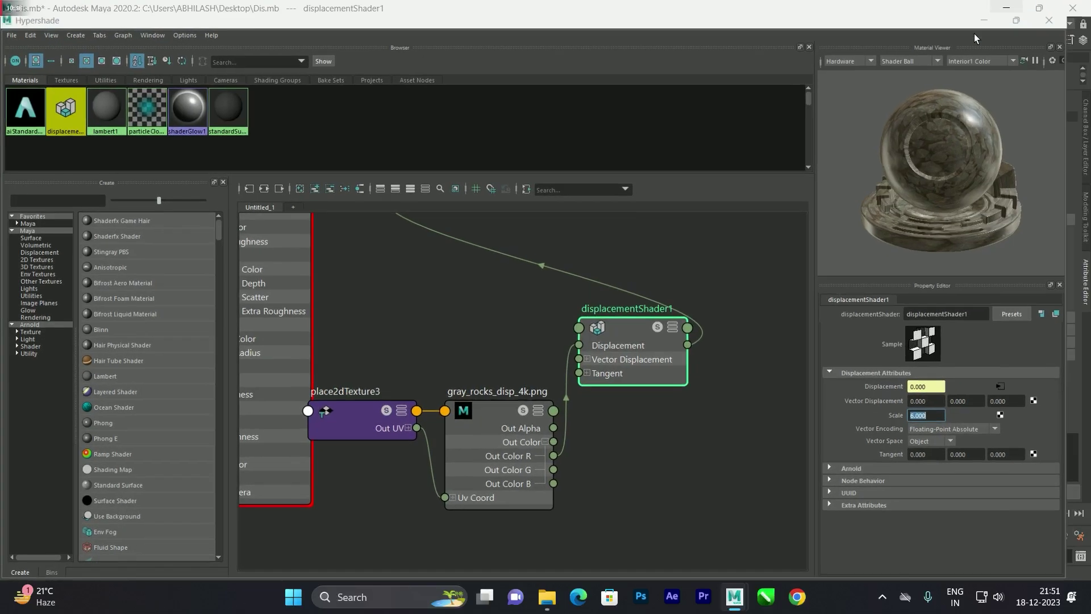
left_click(983, 20)
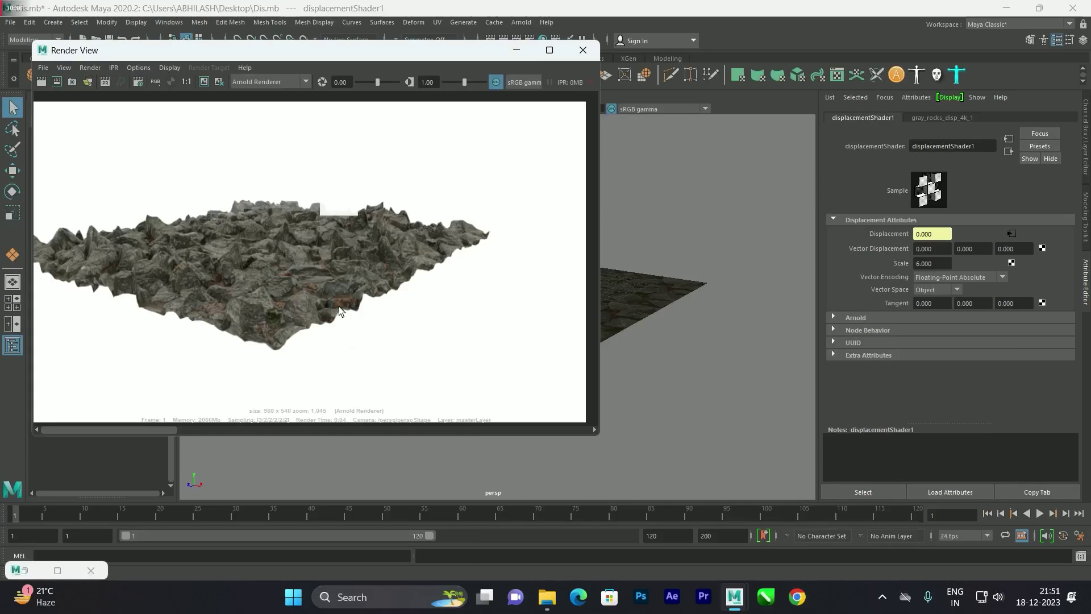
left_click(512, 50)
left_click(560, 348)
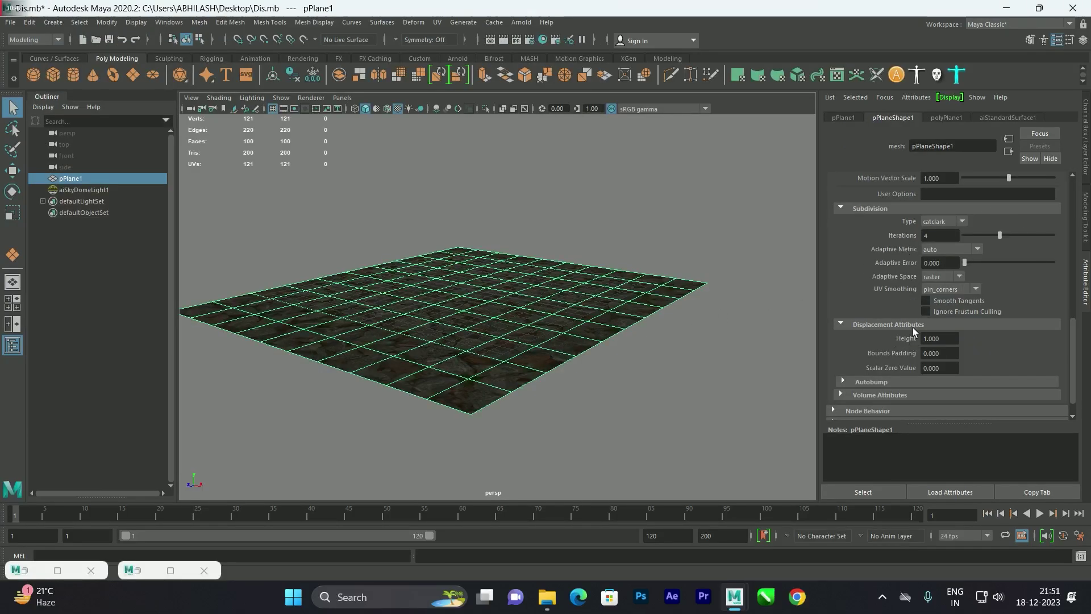
Set the plane's displacement Height to 3
left_click_drag(944, 342, 905, 340)
type("3")
key("Return")
Render the frame in Arnold, keeping the previous image for comparison
left_click(490, 40)
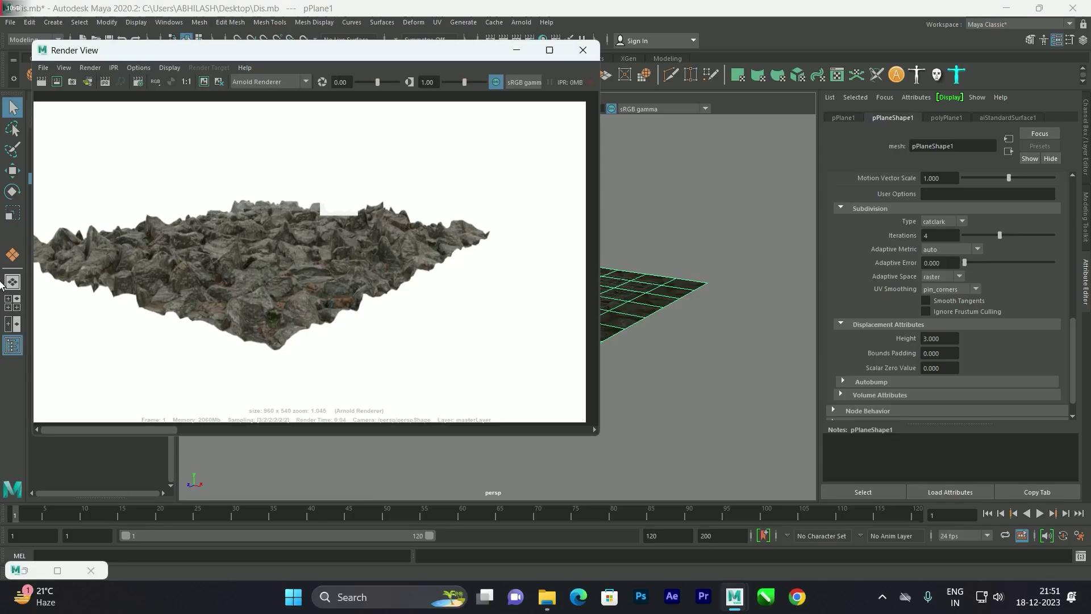
left_click(42, 68)
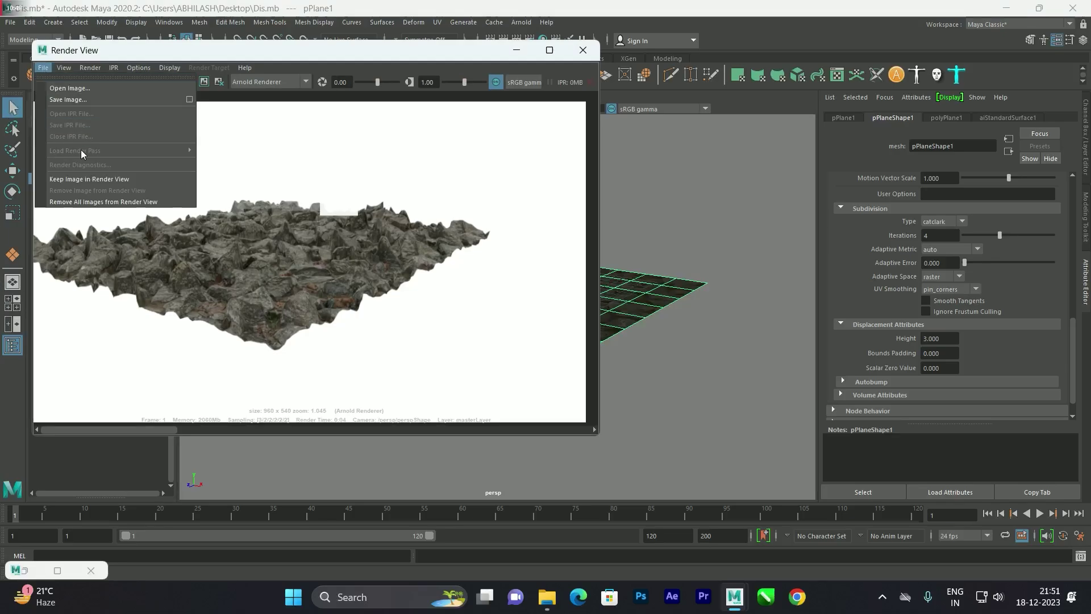
left_click(69, 179)
left_click(42, 81)
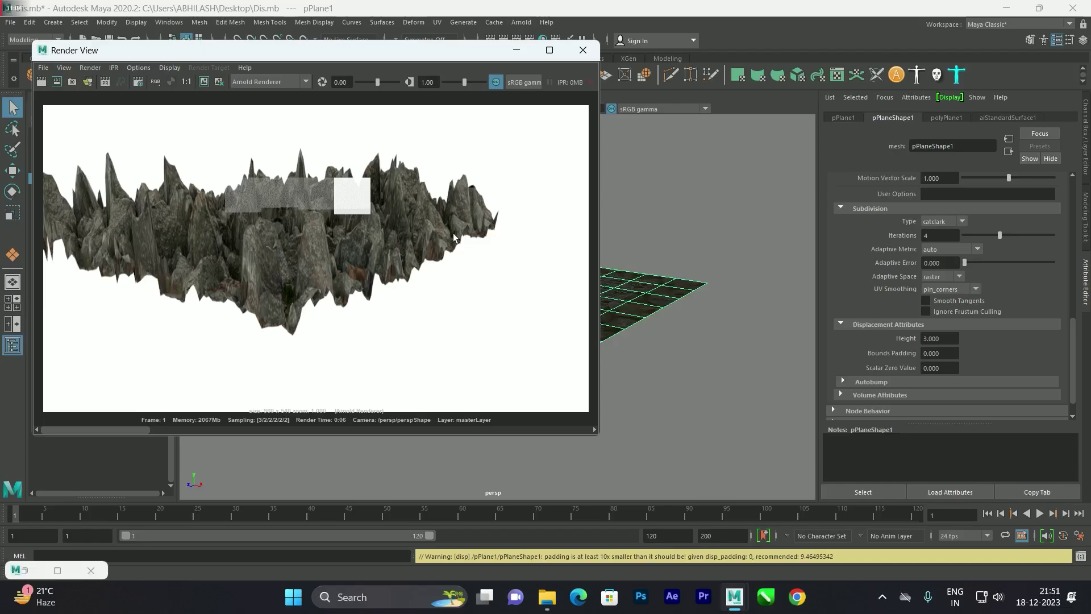
Reset the displacement Height to 1, render the frame, and close the Render View
left_click(583, 50)
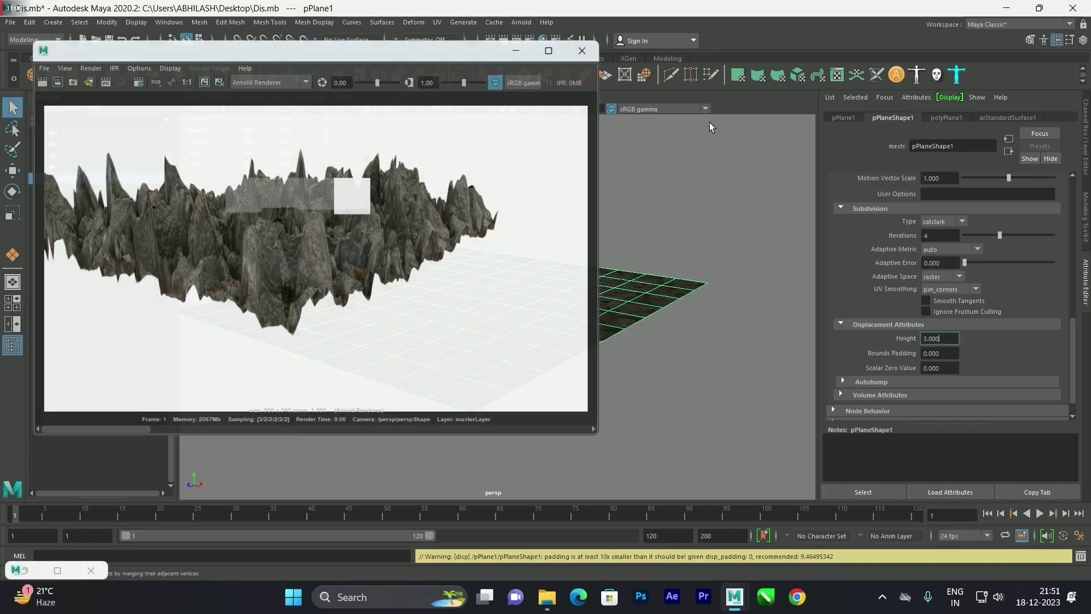
type("1")
key("Return")
left_click(501, 41)
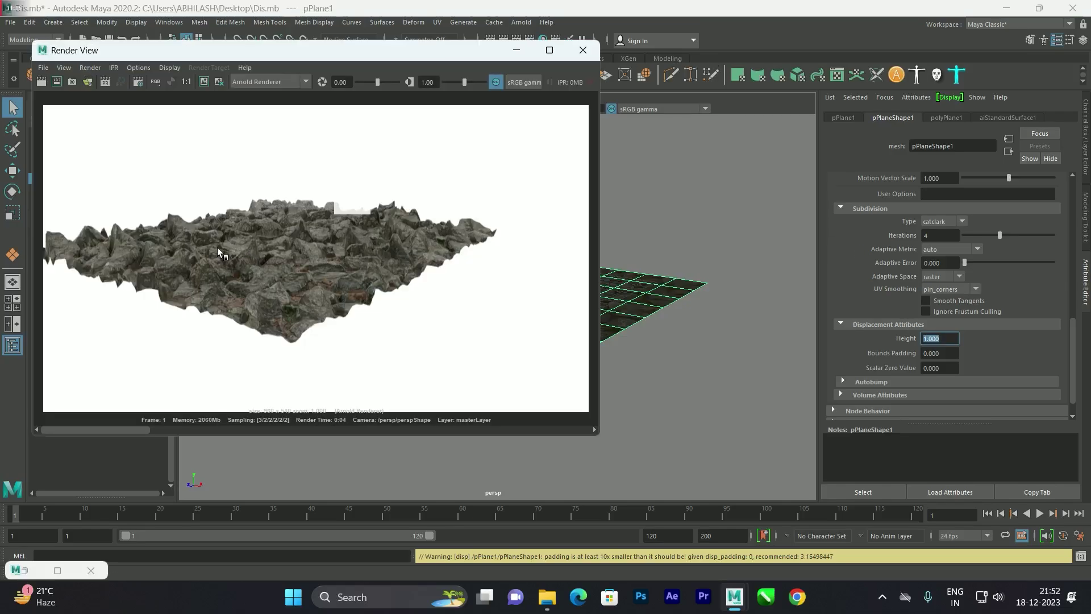
left_click(582, 50)
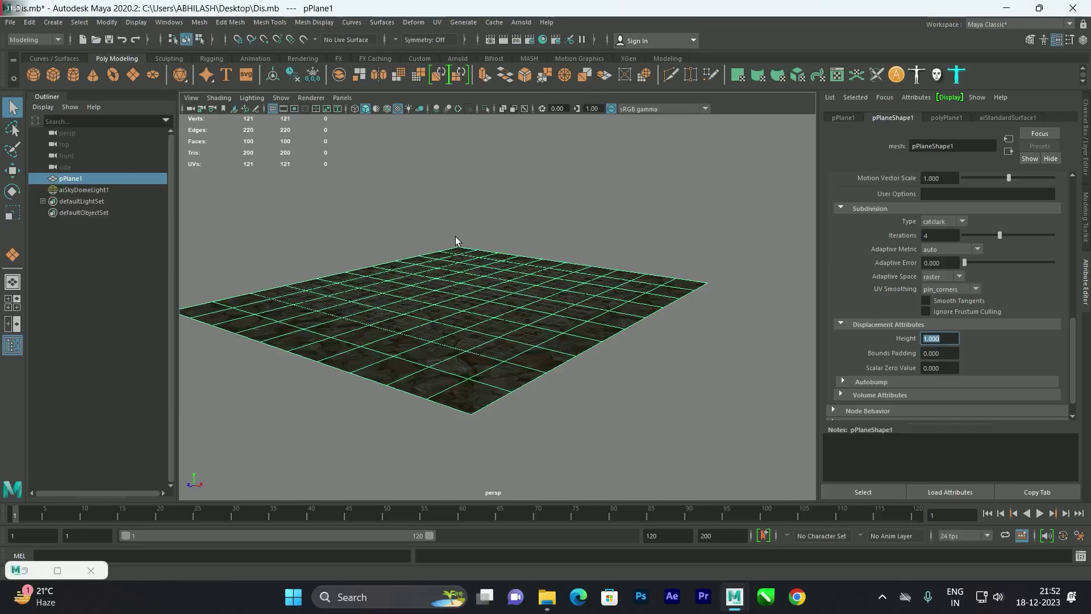